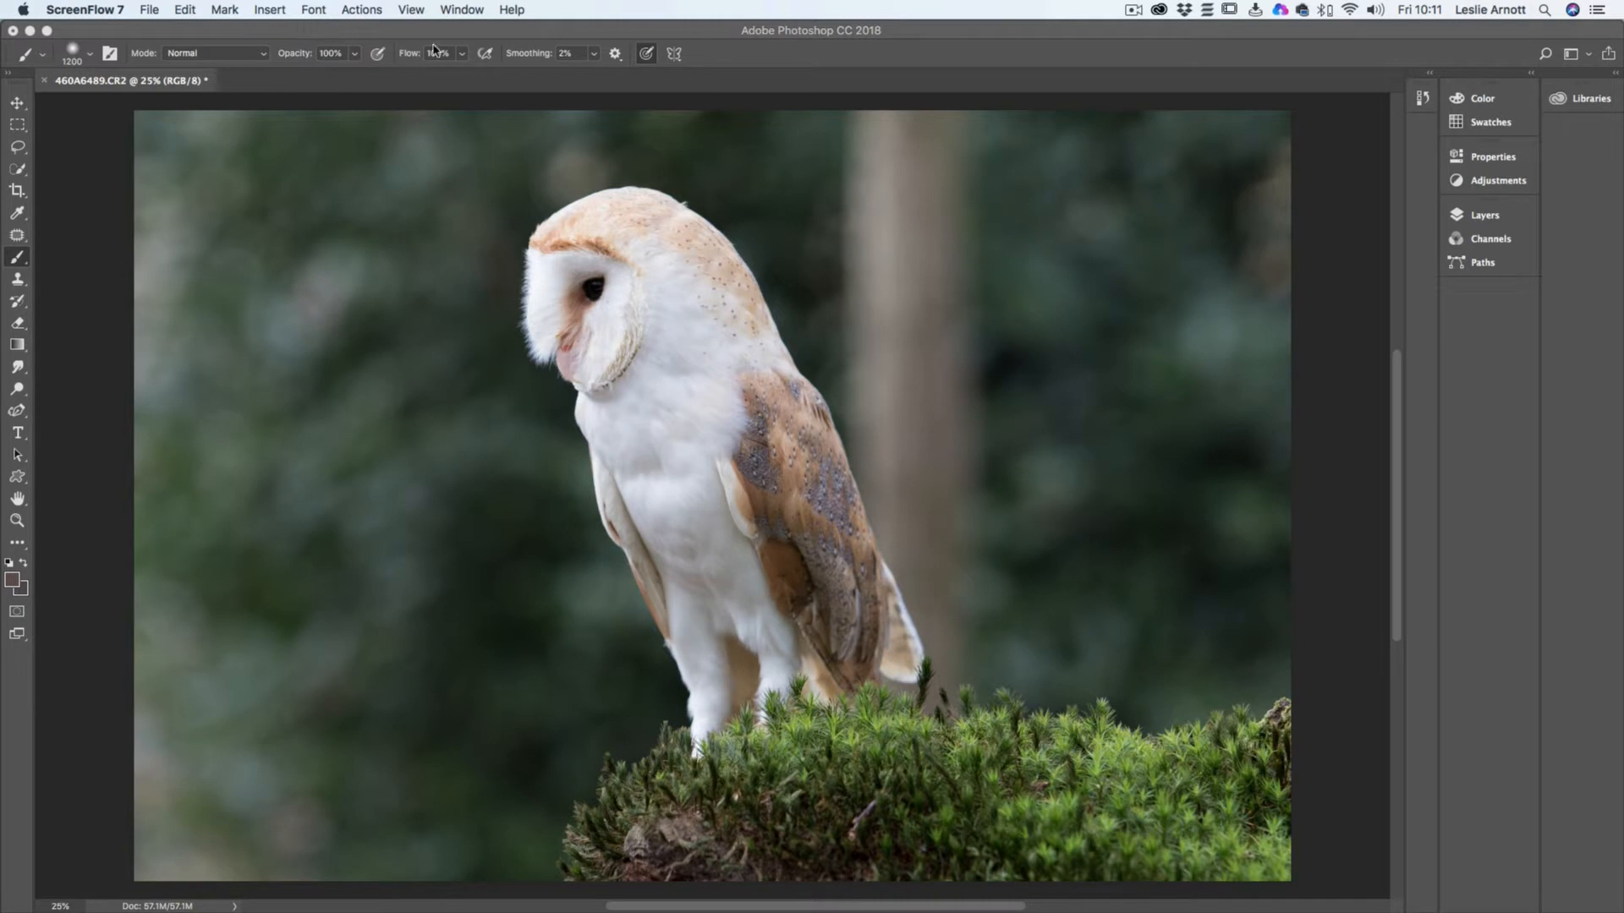
click(774, 34)
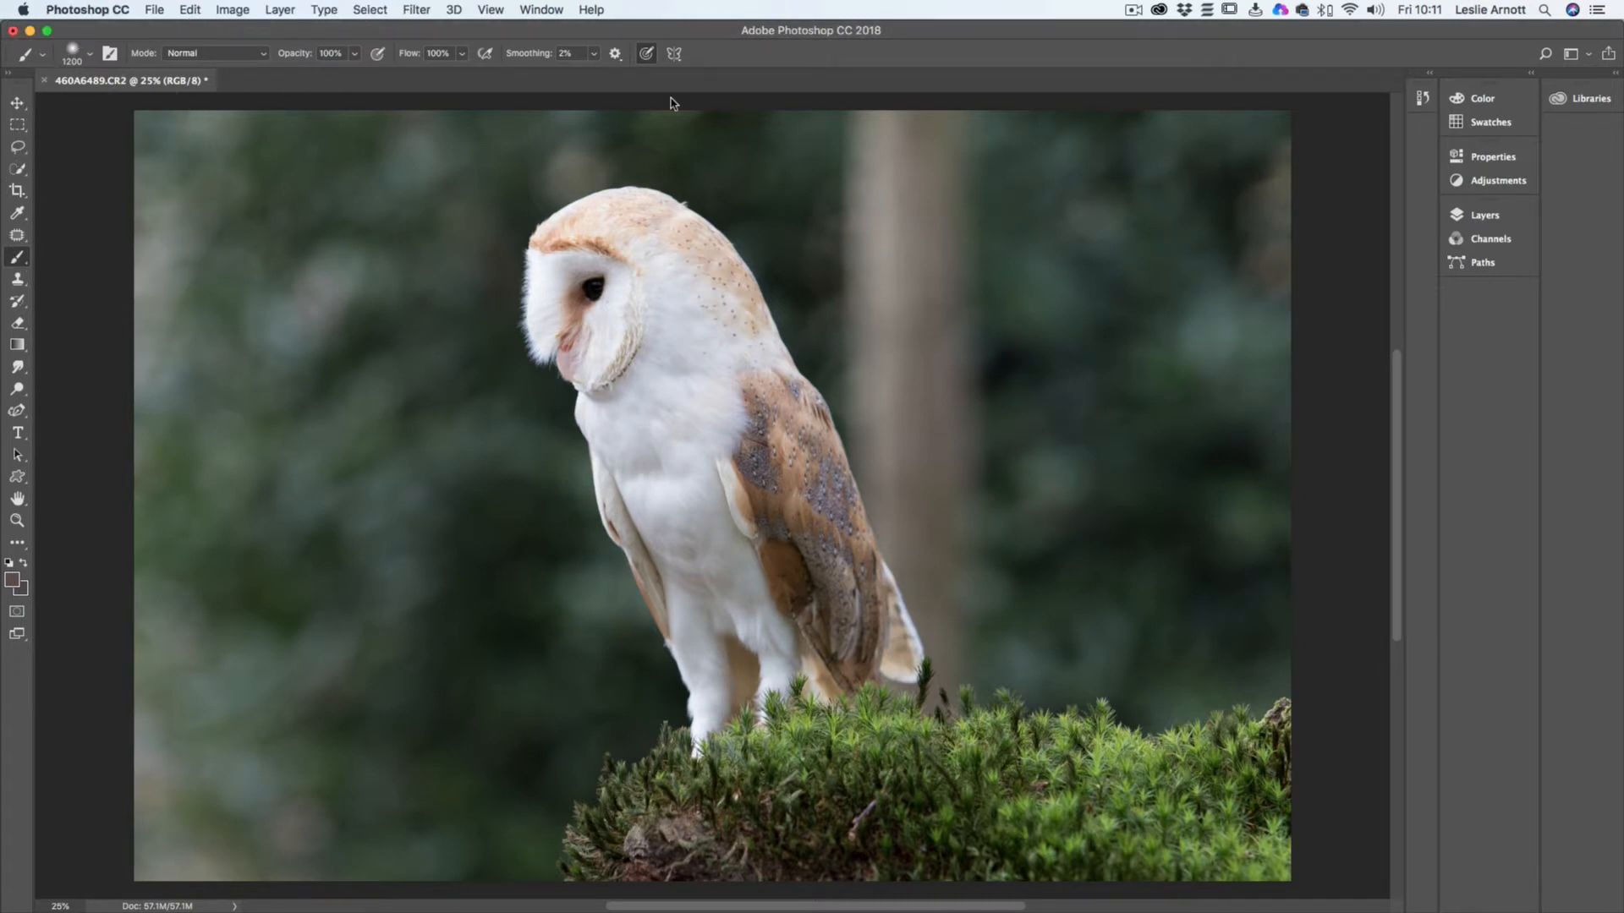
click(275, 10)
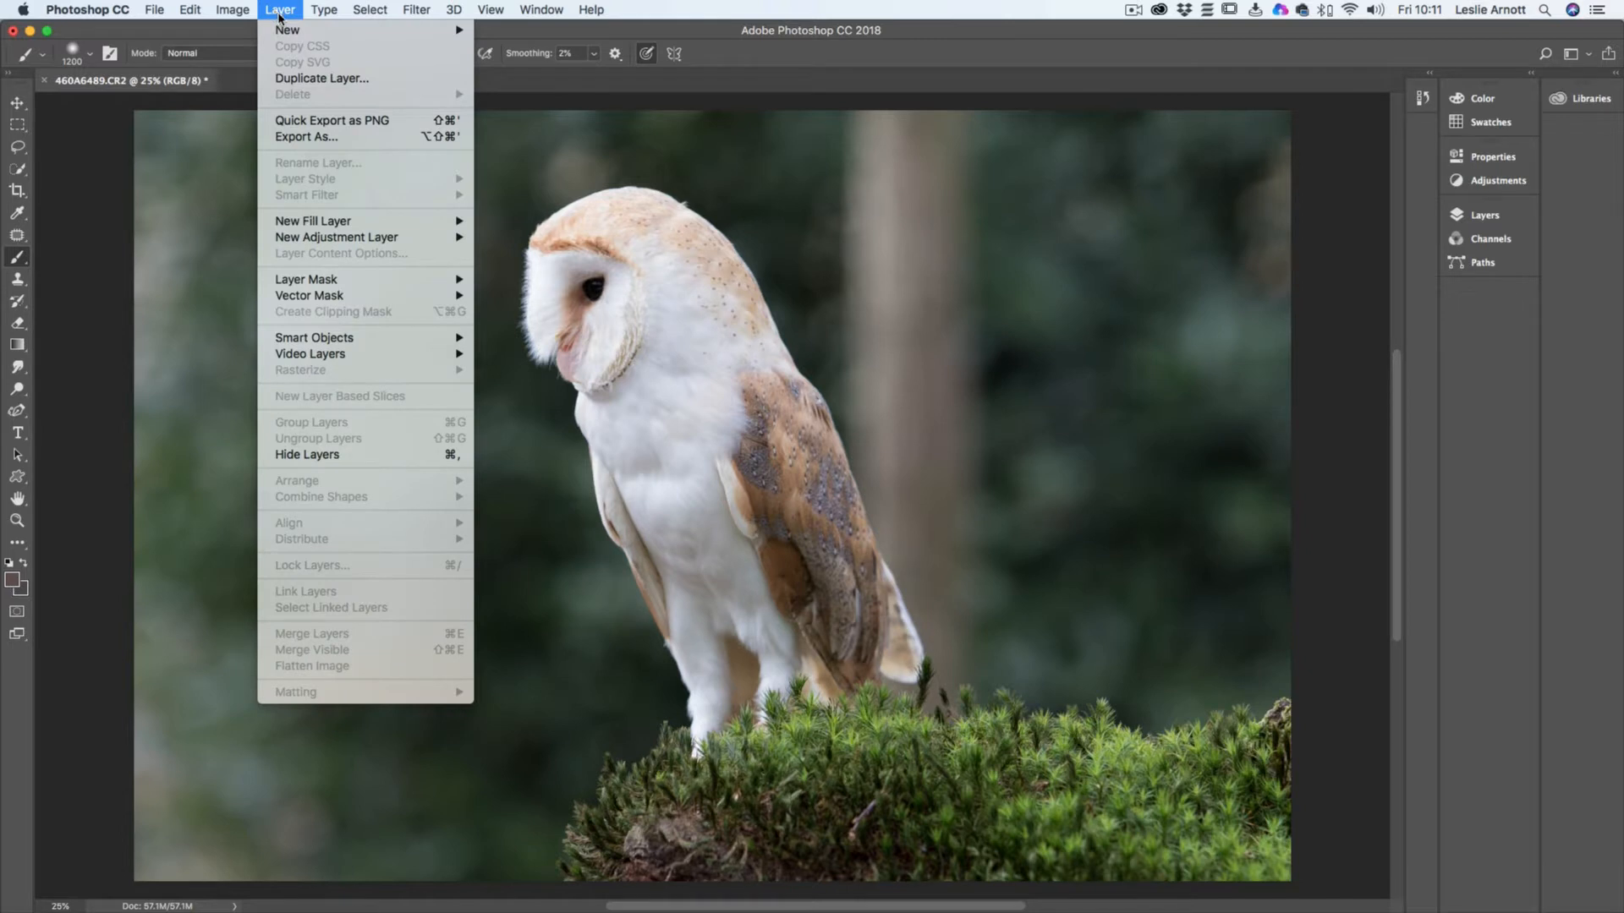
mouse_move(370, 239)
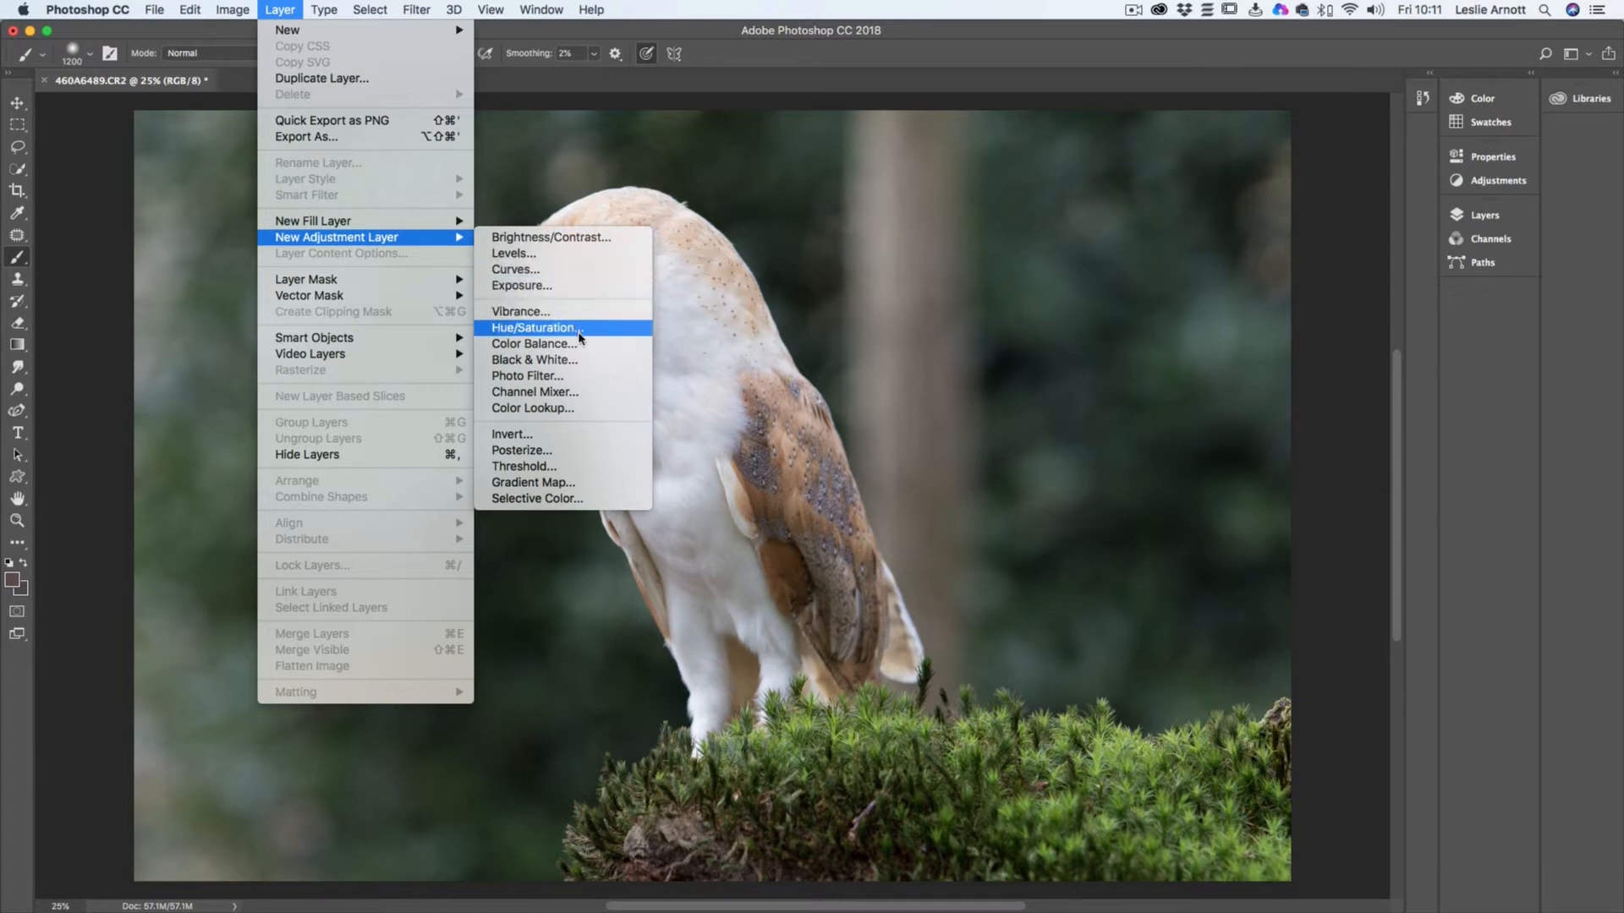
click(1138, 9)
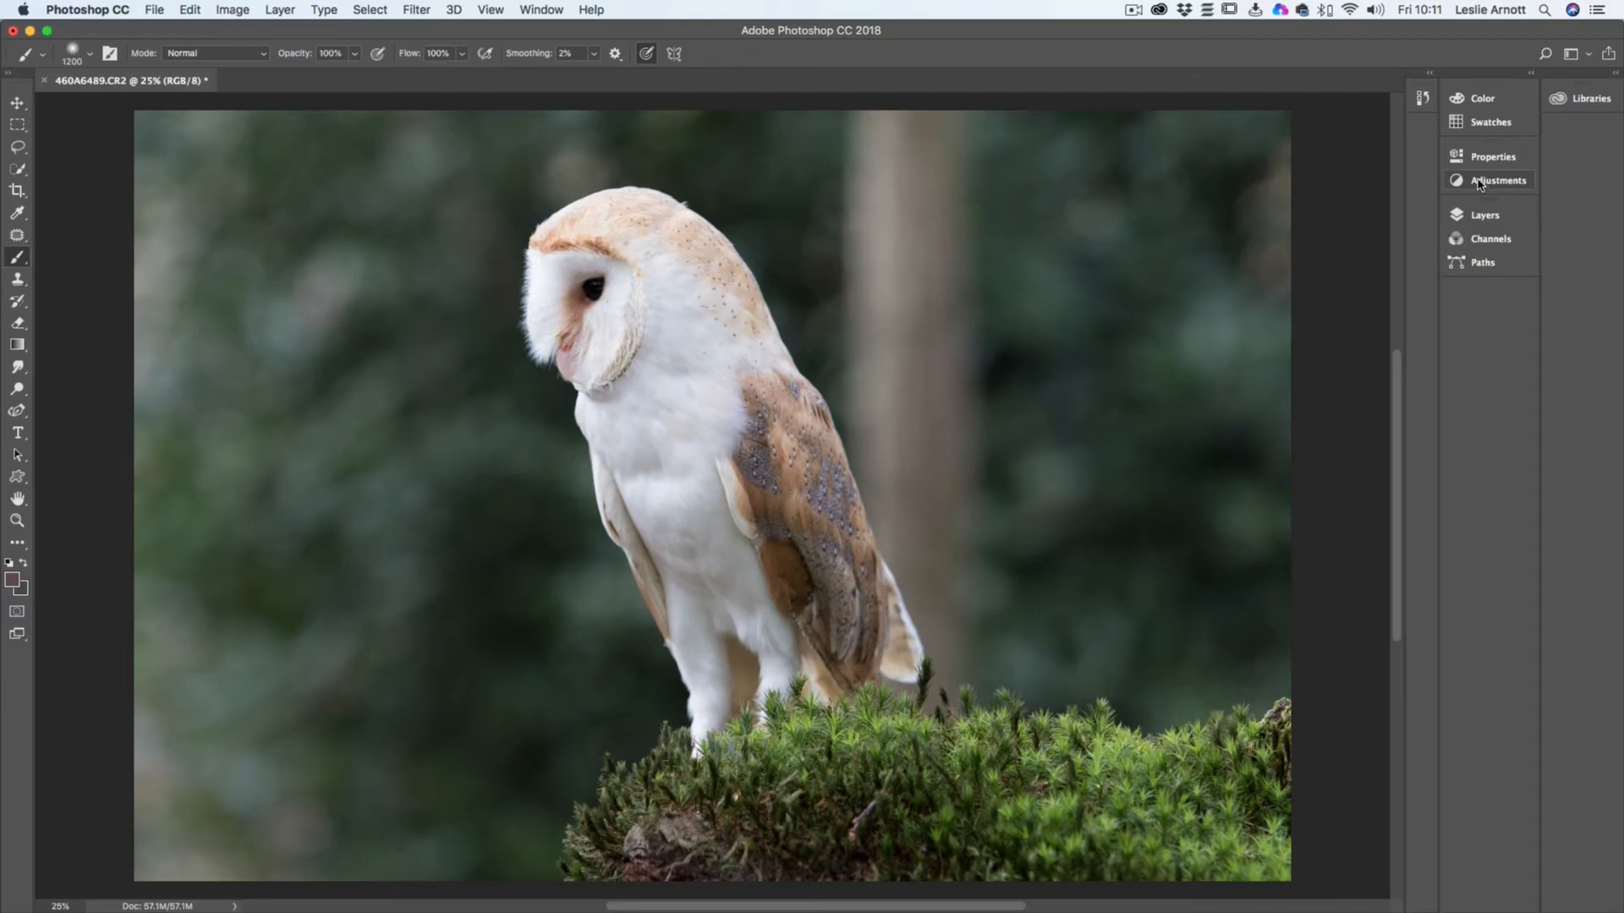
Add a Color Balance adjustment layer above the owl photo
click(536, 10)
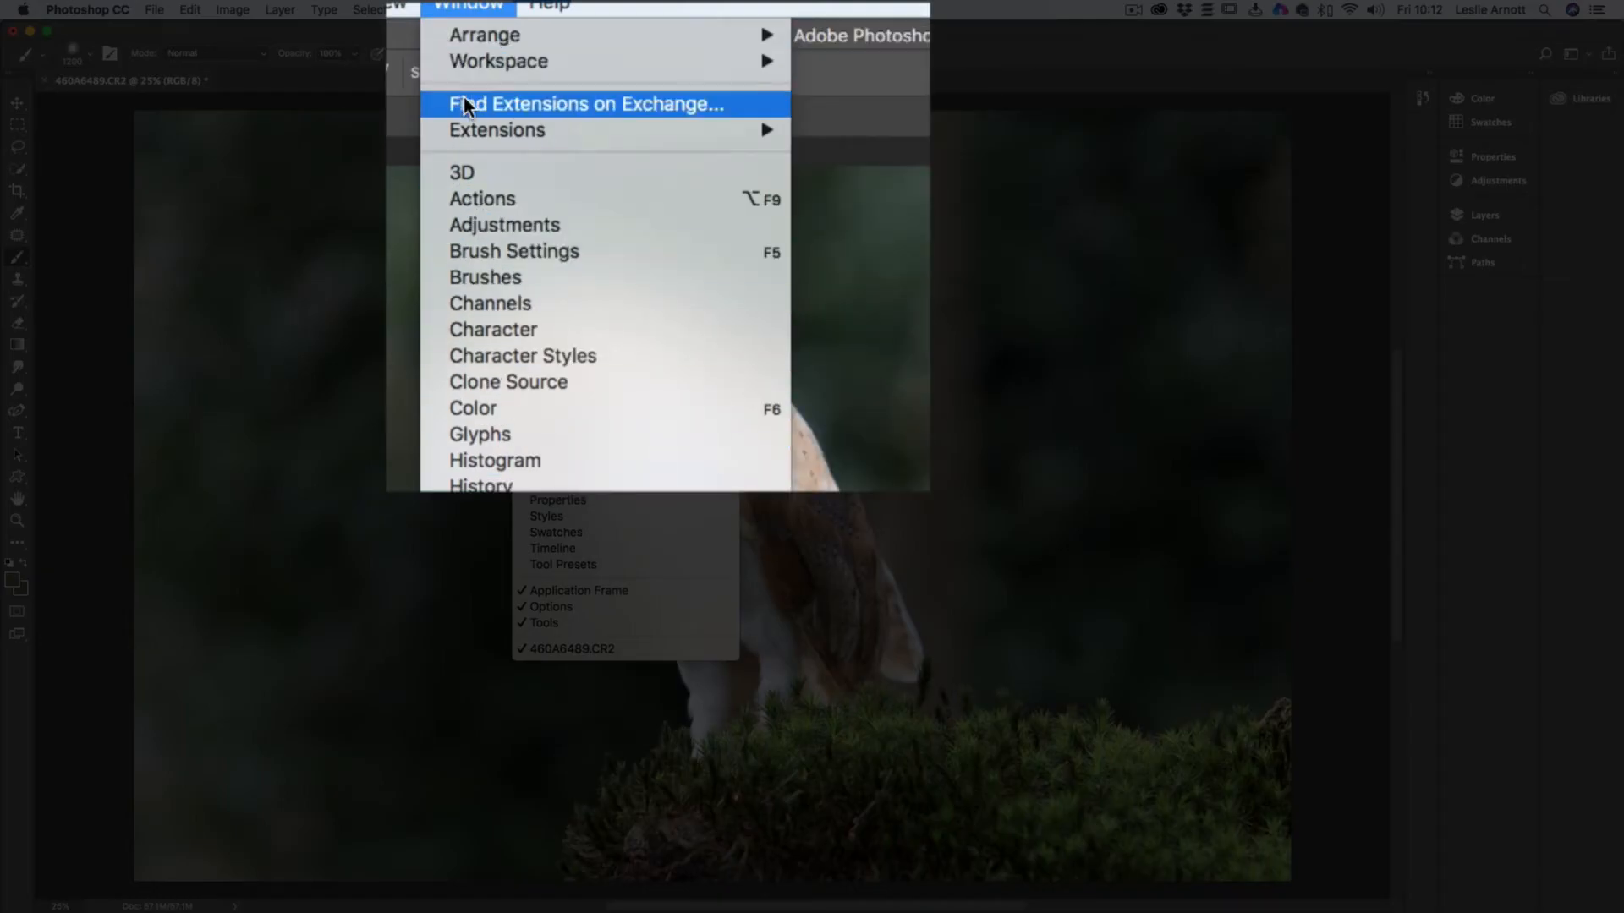
mouse_move(484, 133)
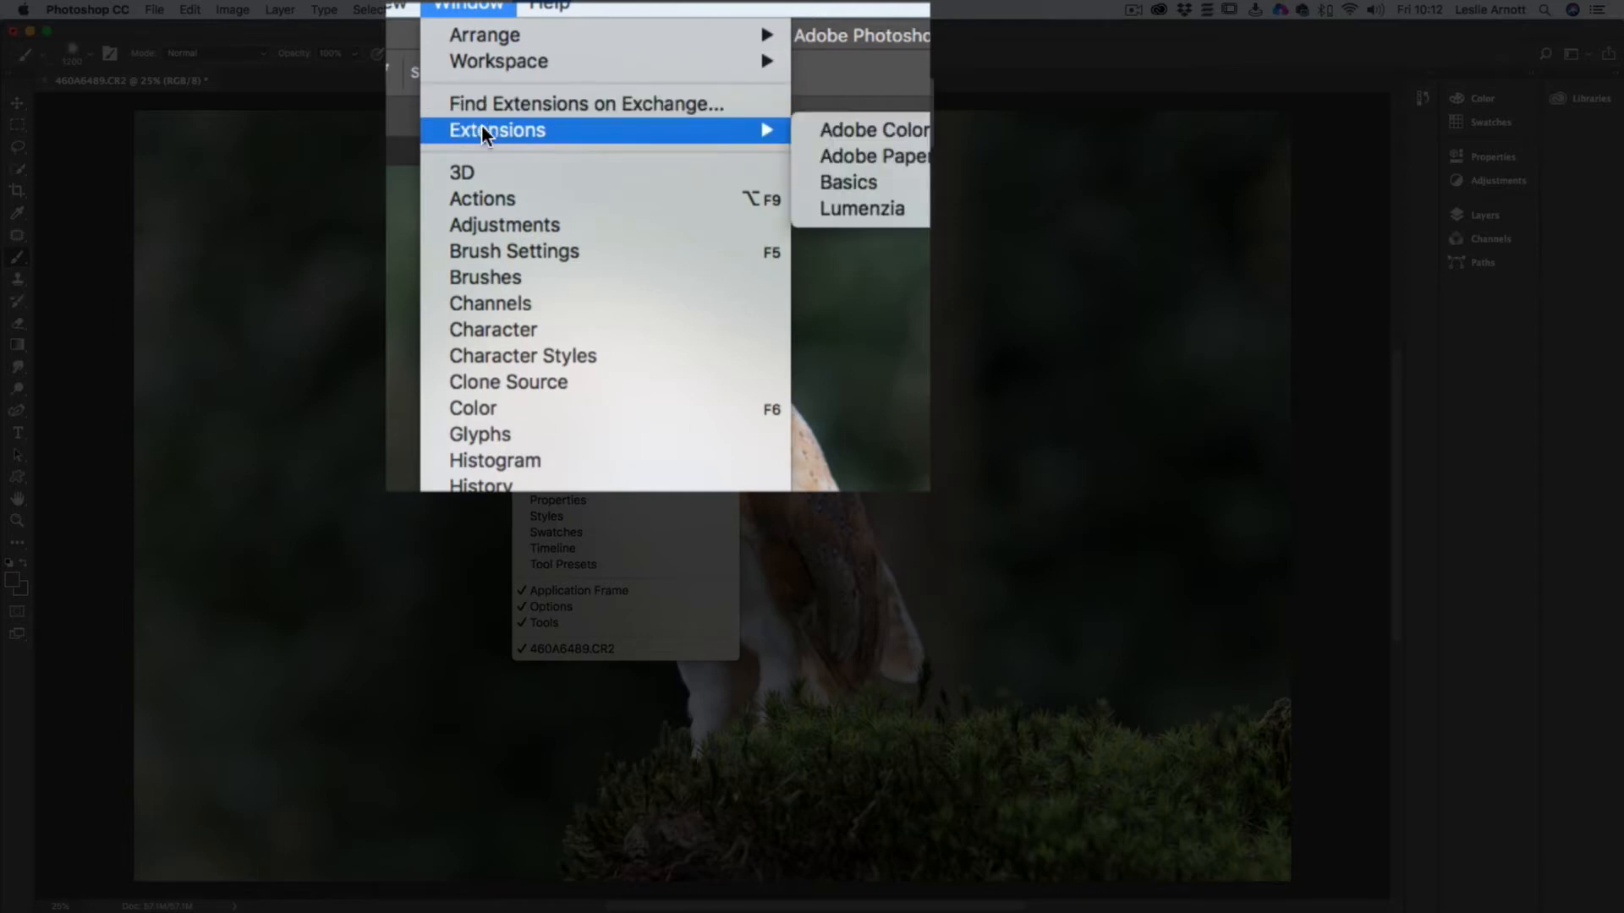
click(525, 225)
click(1520, 176)
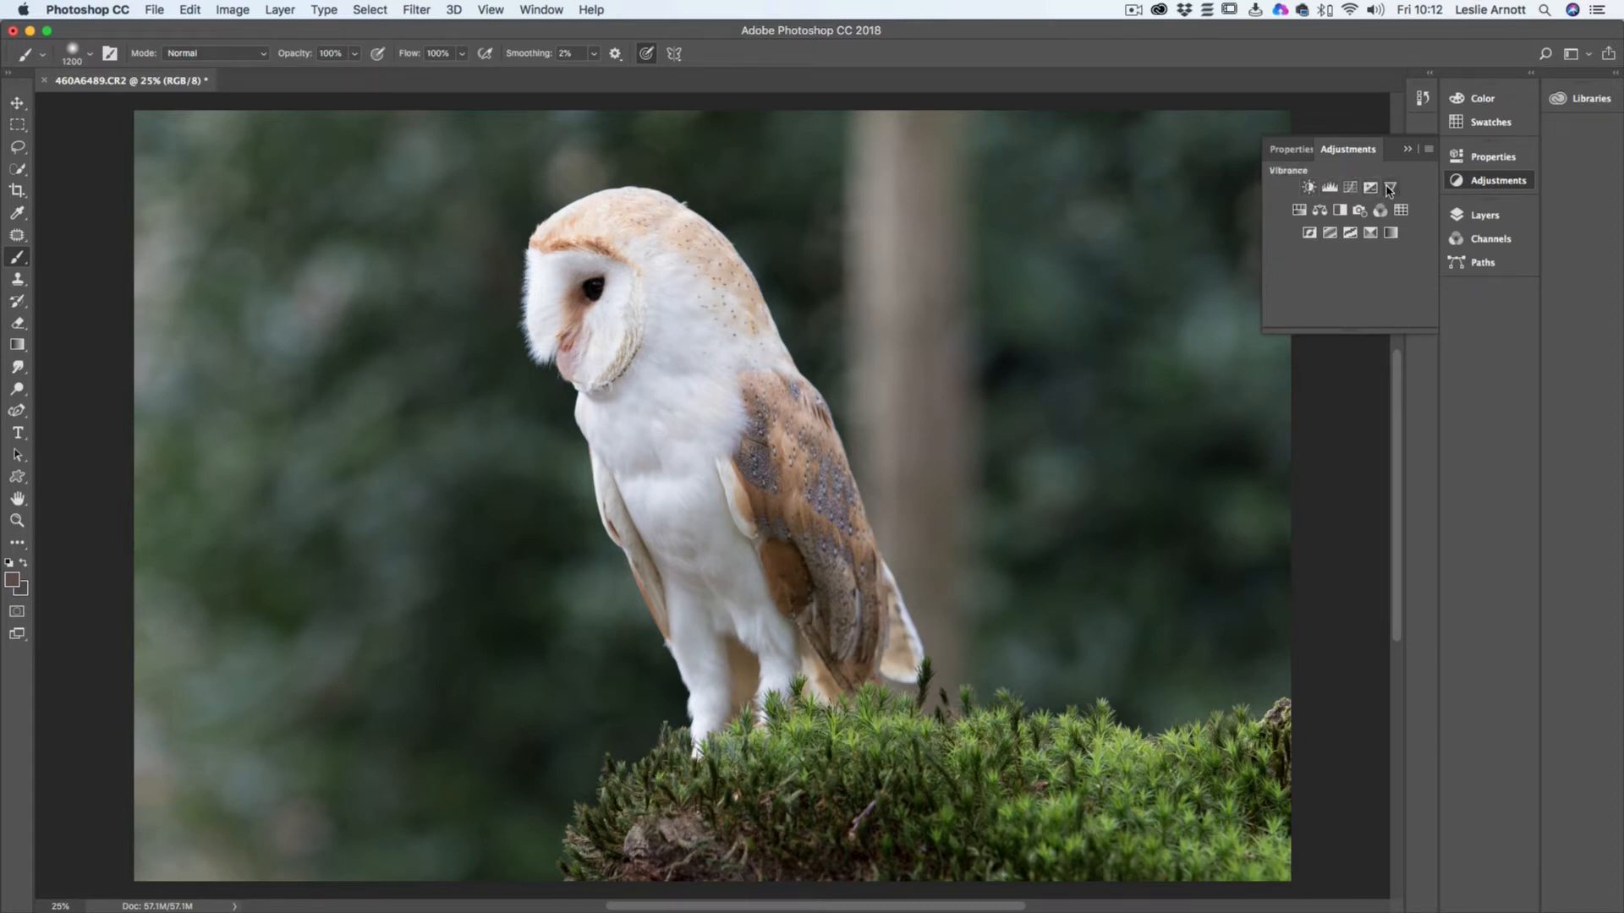
click(1320, 211)
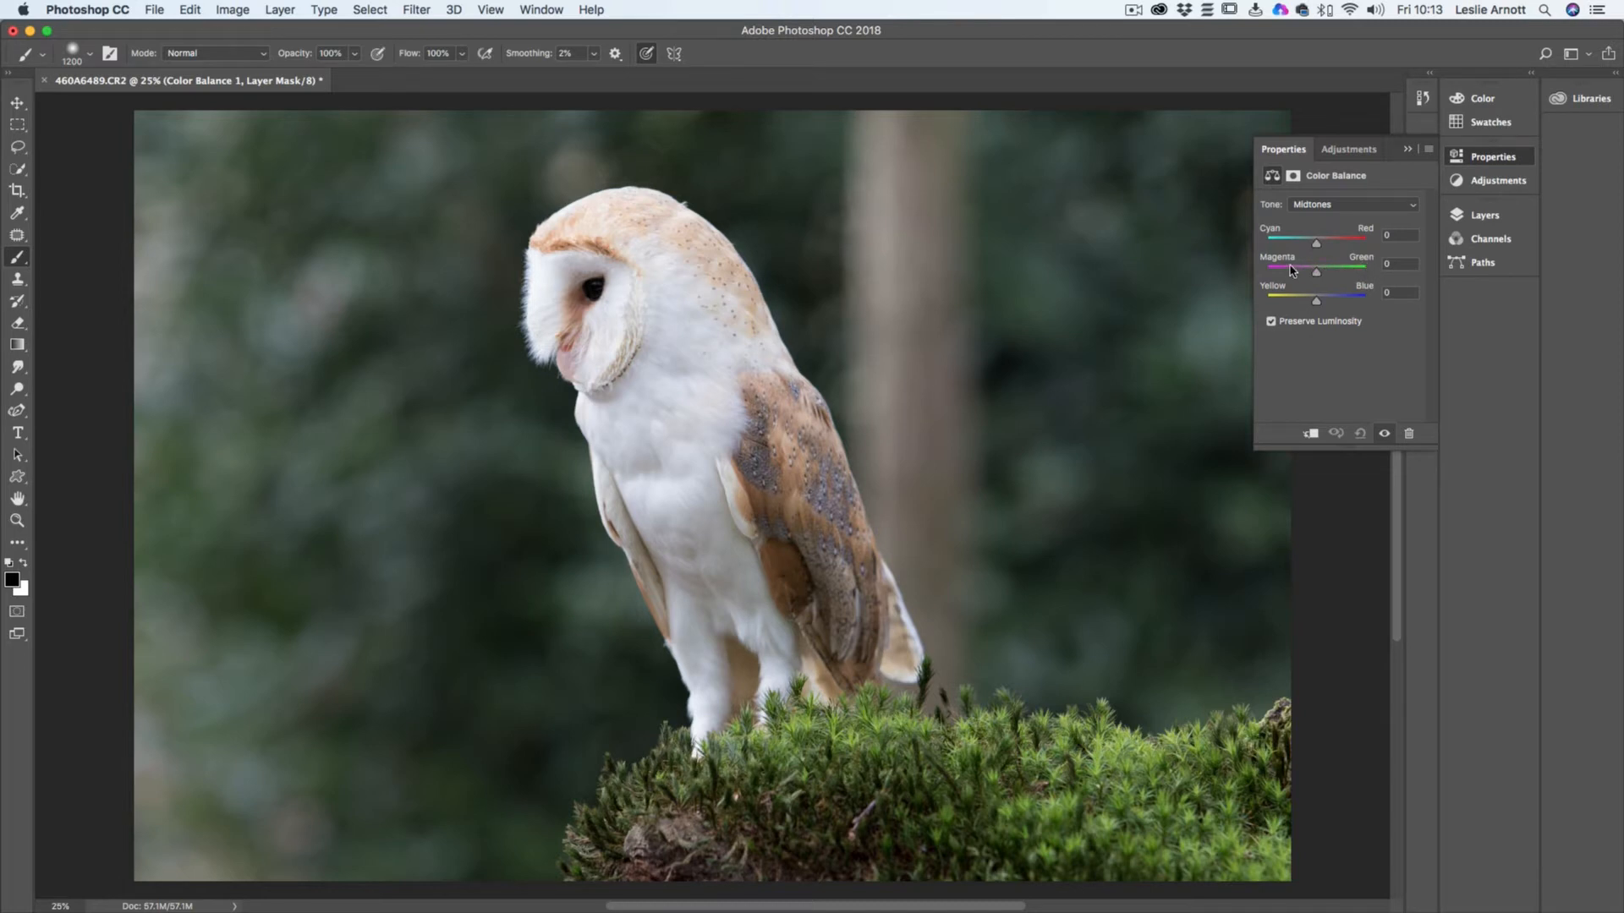
Shift the Color Balance midtones to -20 on Magenta–Green and -15 on Yellow–Blue
drag(1315, 272, 1311, 277)
drag(1317, 307, 1309, 278)
drag(1307, 277, 1307, 277)
drag(1305, 275, 1309, 275)
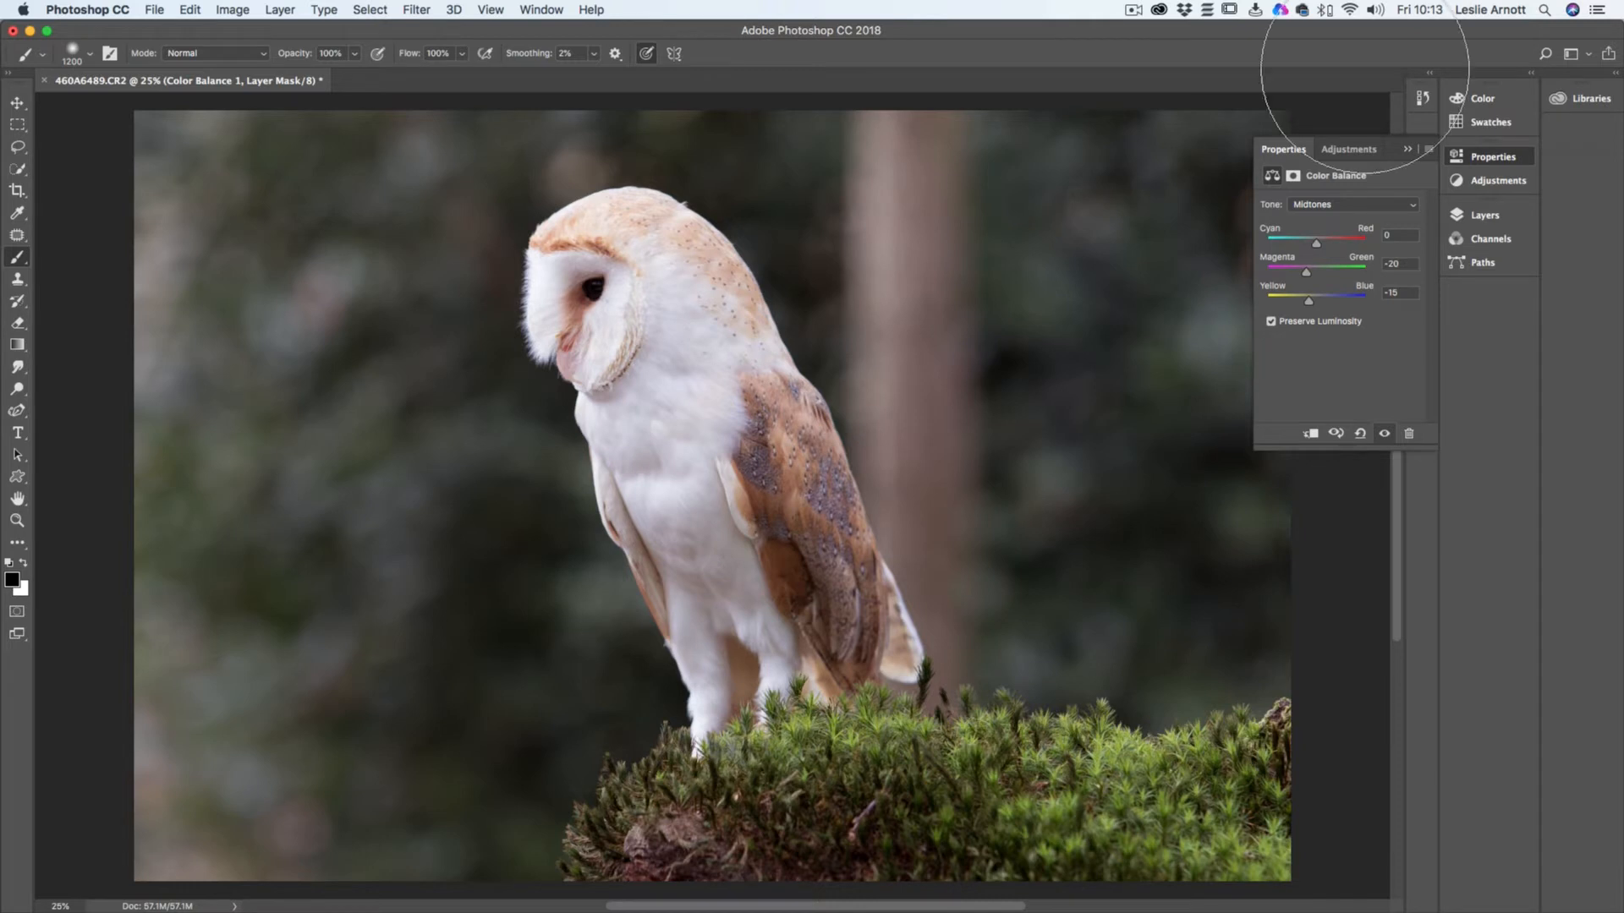
click(1408, 150)
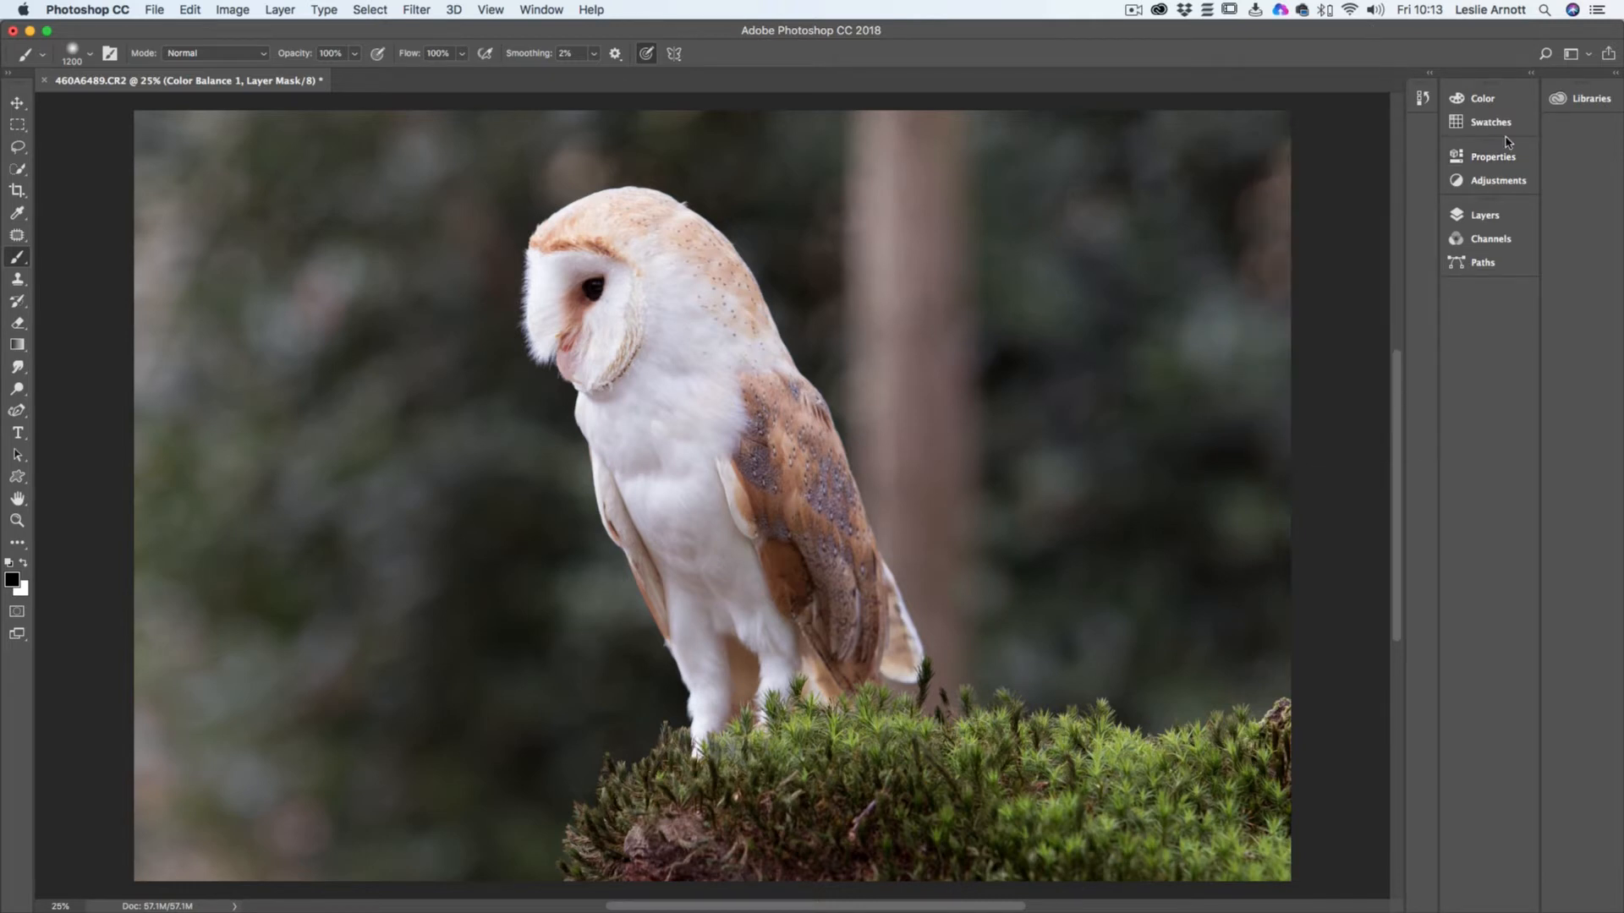
Try out the opacity of the Color Balance 1 layer and leave it at 100%
click(1468, 217)
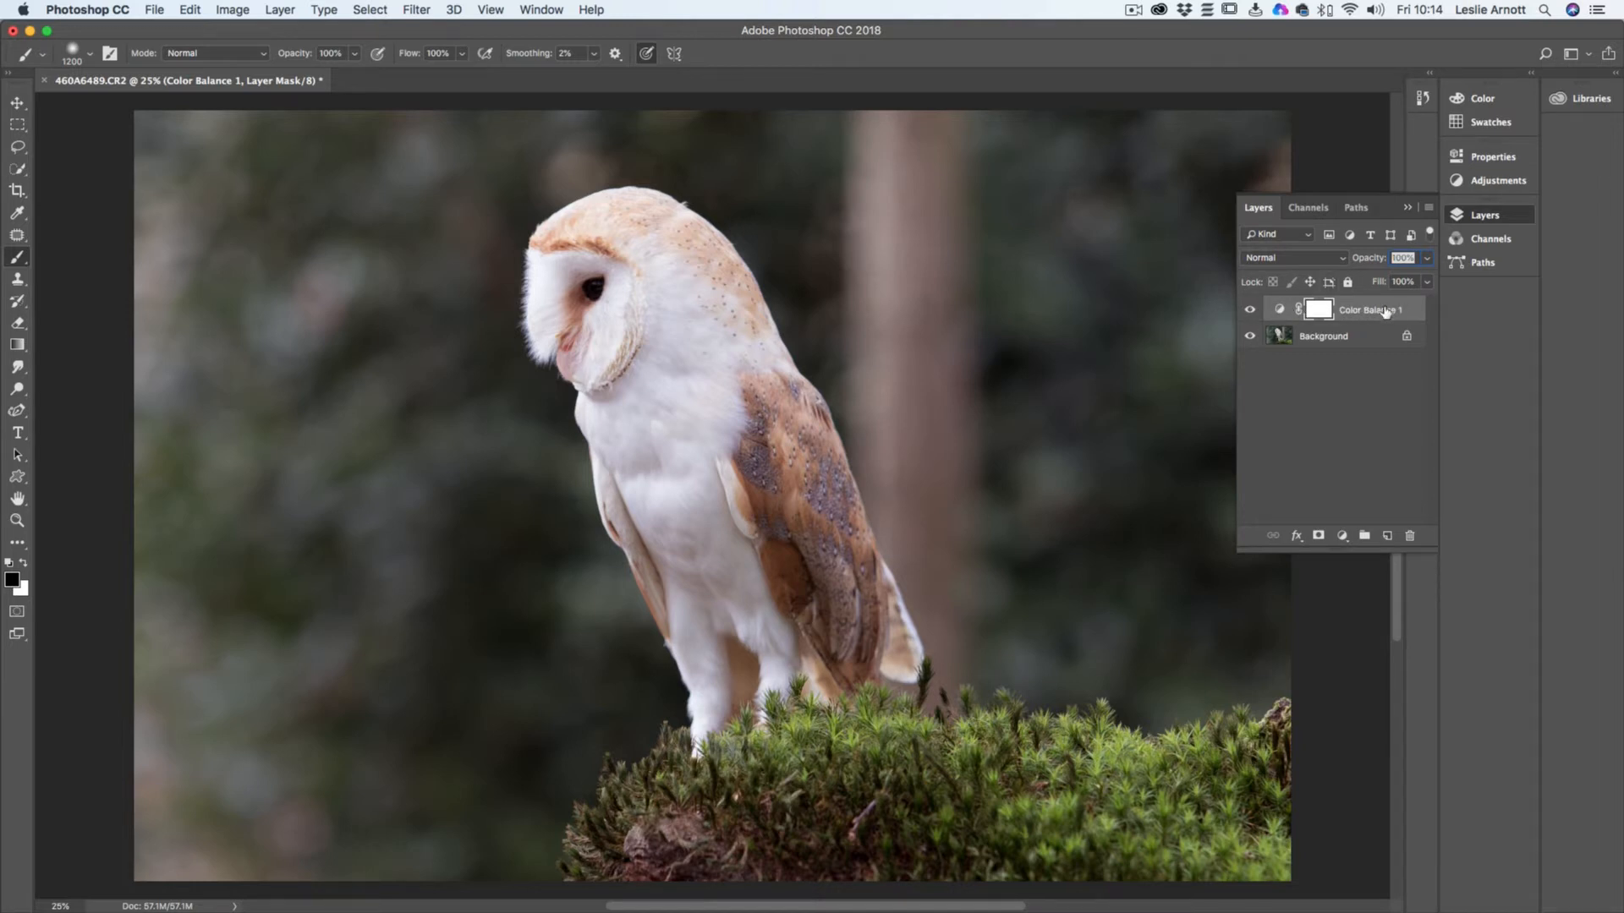
click(1428, 259)
mouse_move(1425, 279)
mouse_down()
mouse_move(1326, 282)
mouse_move(1455, 281)
mouse_up()
Reopen the Color Balance 1 settings and fine-tune the midtones' Magenta–Green and Yellow–Blue balance to weaken the magenta cast
double_click(1279, 310)
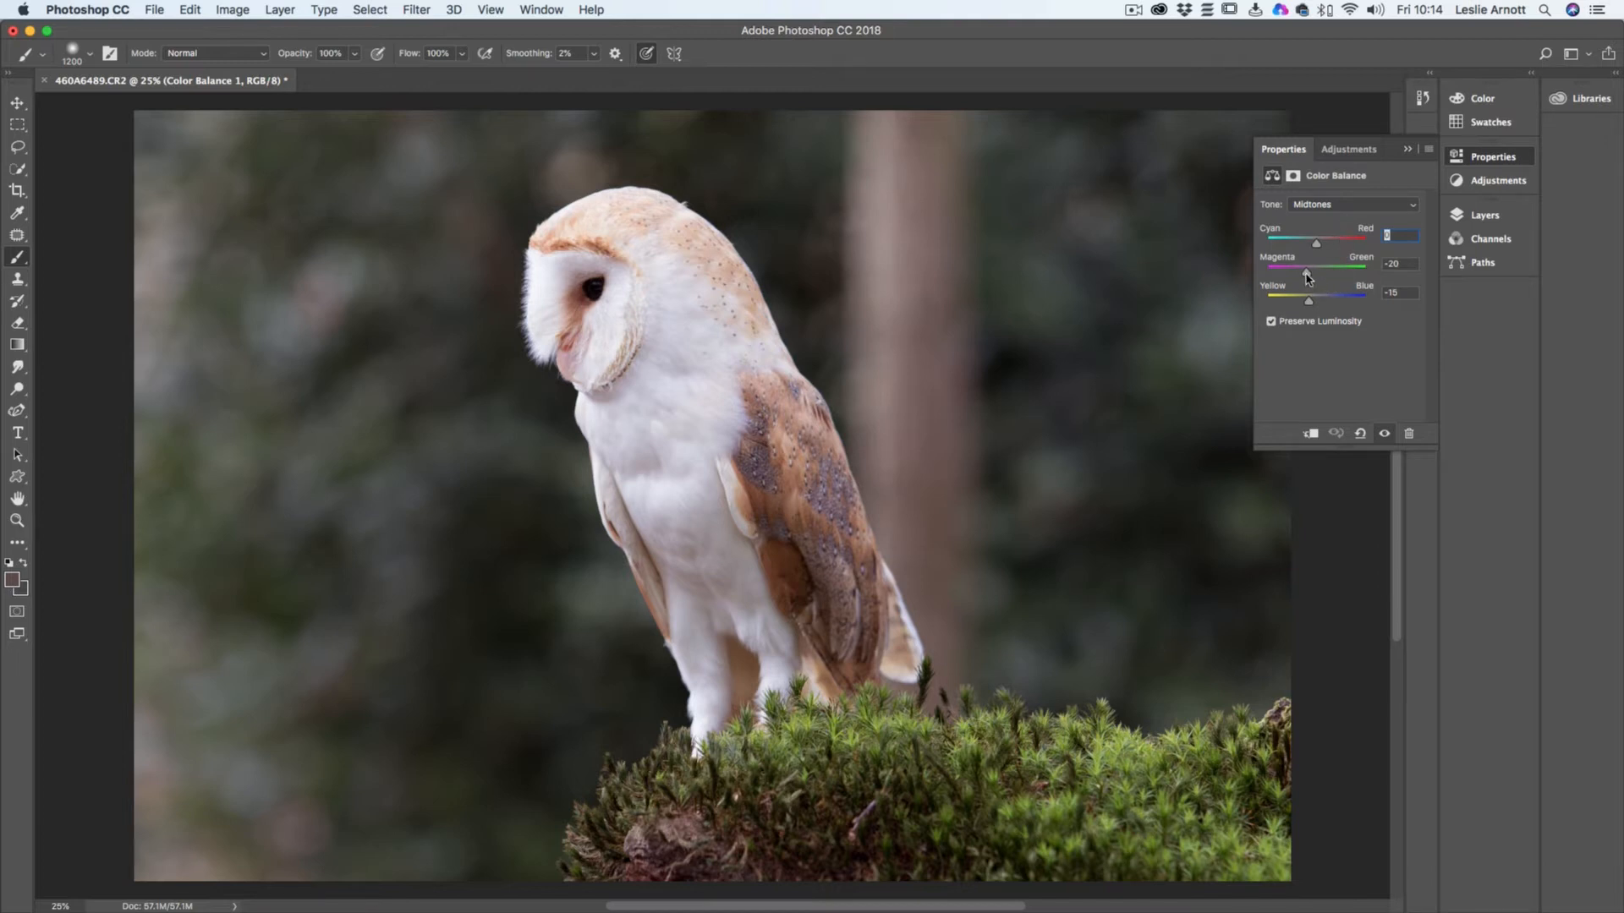
drag(1305, 272, 1308, 278)
drag(1309, 303, 1308, 273)
click(1408, 149)
Hide and show the Color Balance 1 layer to compare the photo before and after the colour correction
click(1485, 216)
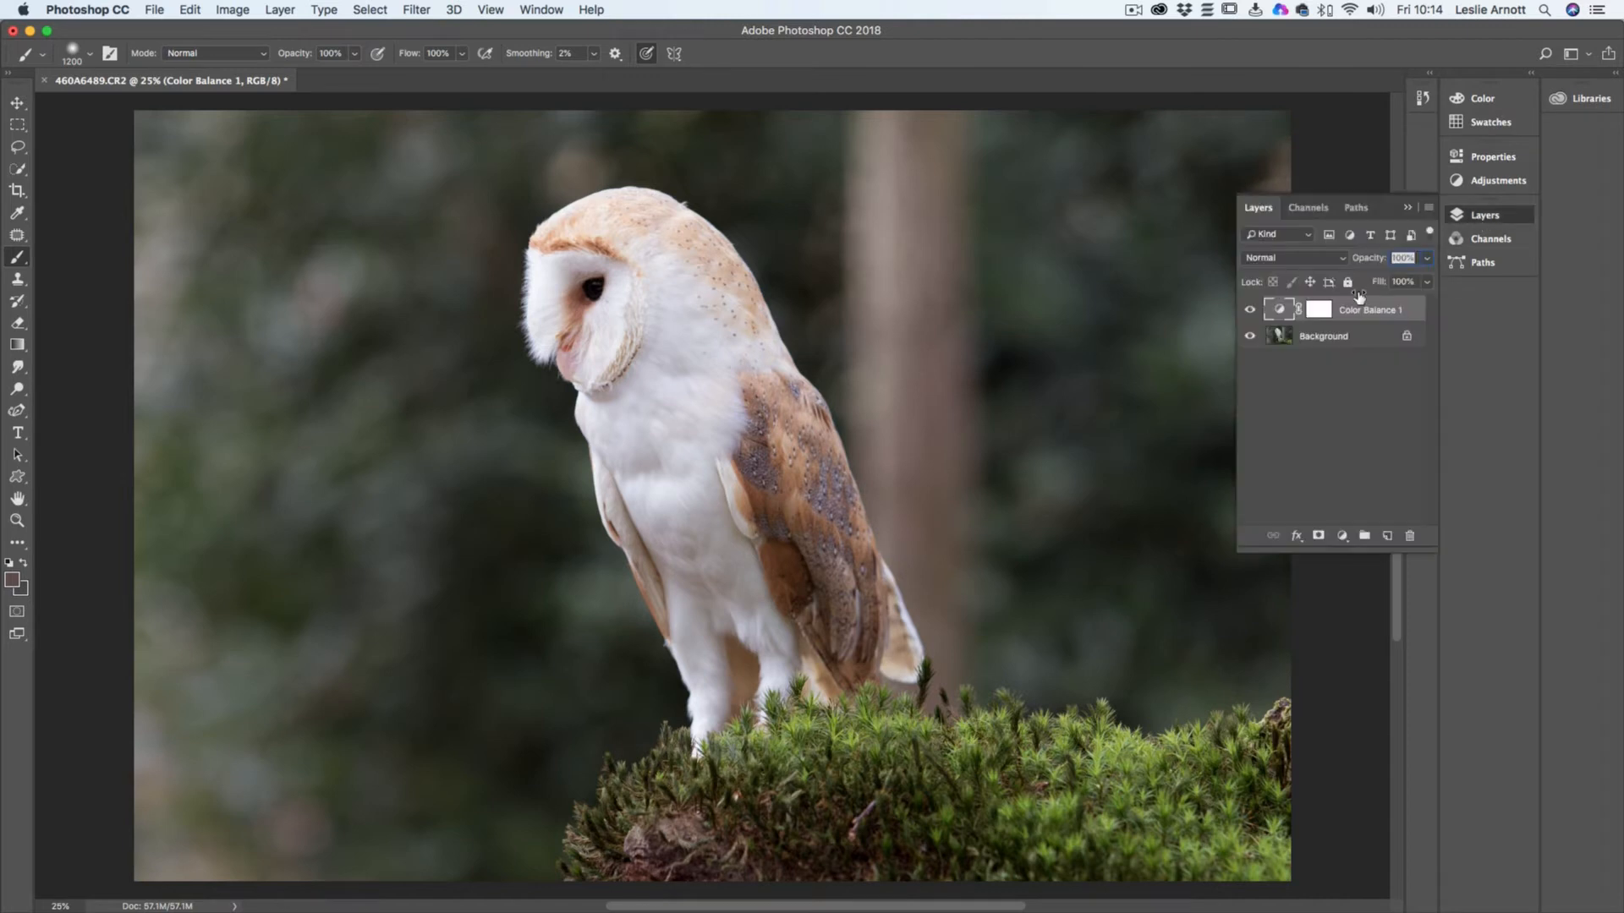
click(1250, 310)
click(1249, 311)
Add a Levels adjustment layer and set its white input level to 248
click(1462, 184)
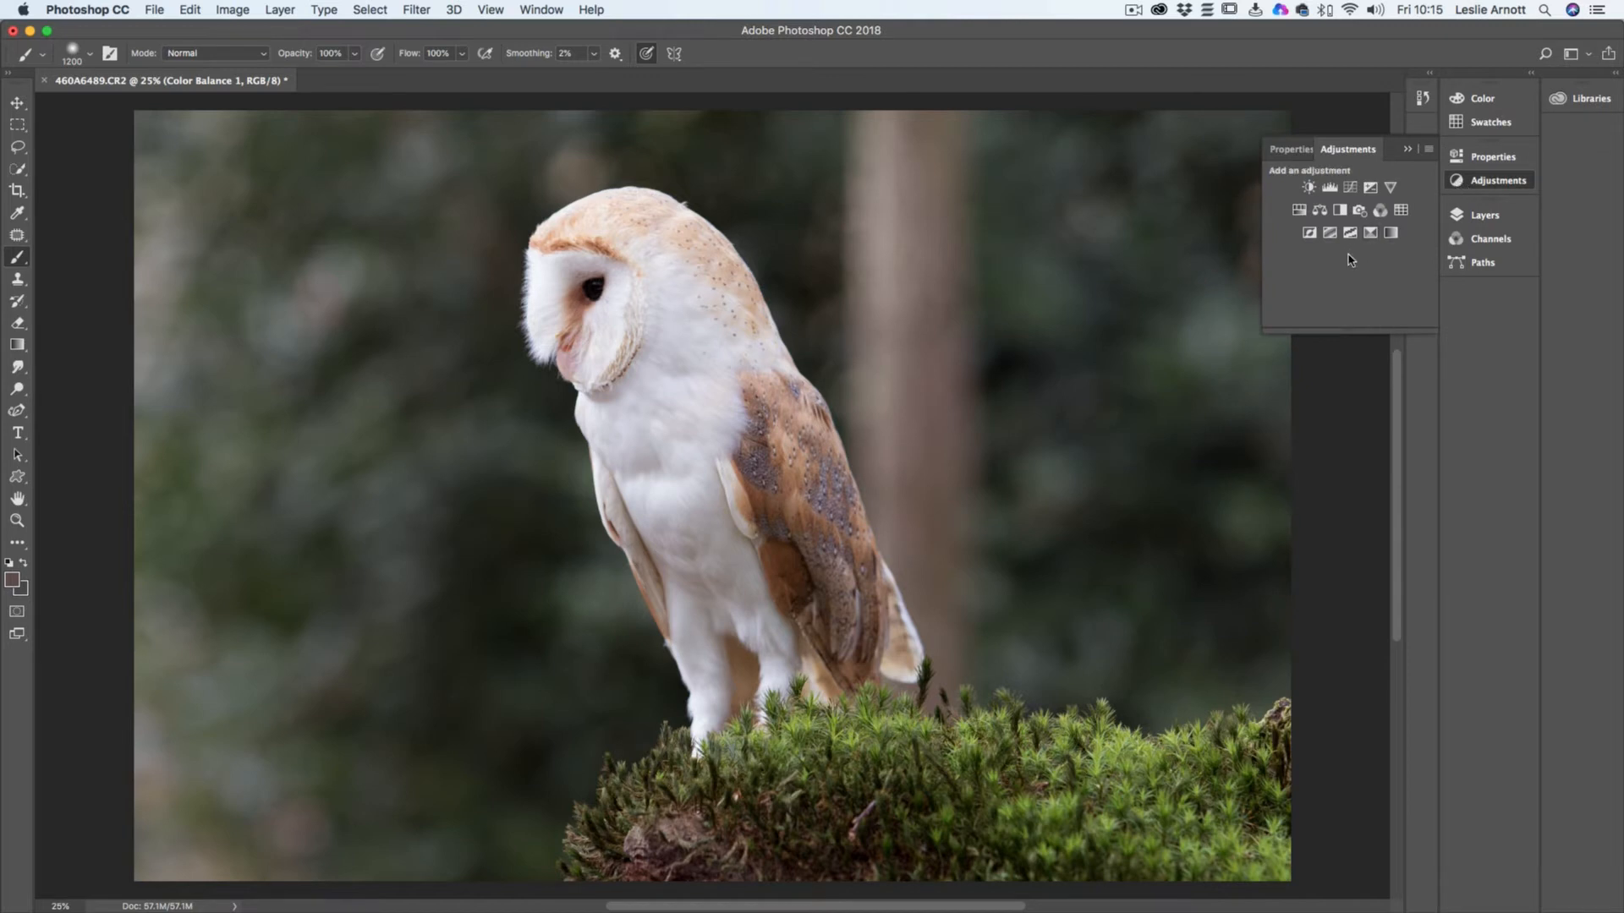
click(1330, 188)
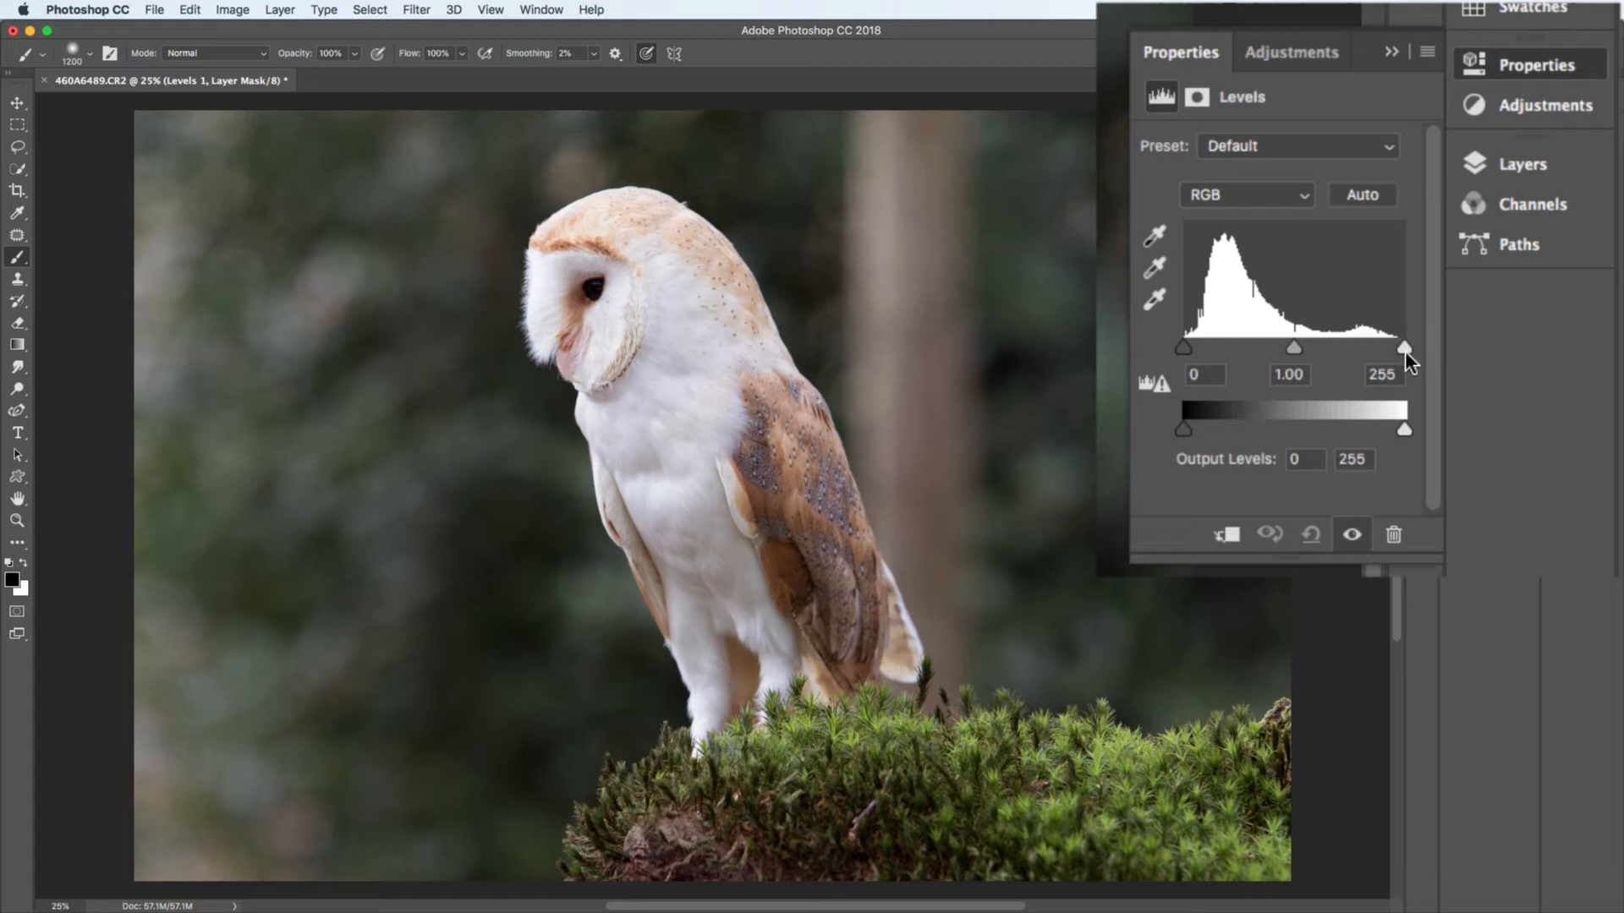
drag(1404, 348, 1397, 348)
Try darkening the midtones of the Levels adjustment, then return the midtone input level to 1.00
mouse_move(1287, 348)
mouse_down()
mouse_move(1319, 348)
mouse_move(1286, 348)
mouse_move(1315, 349)
mouse_move(1301, 348)
mouse_up()
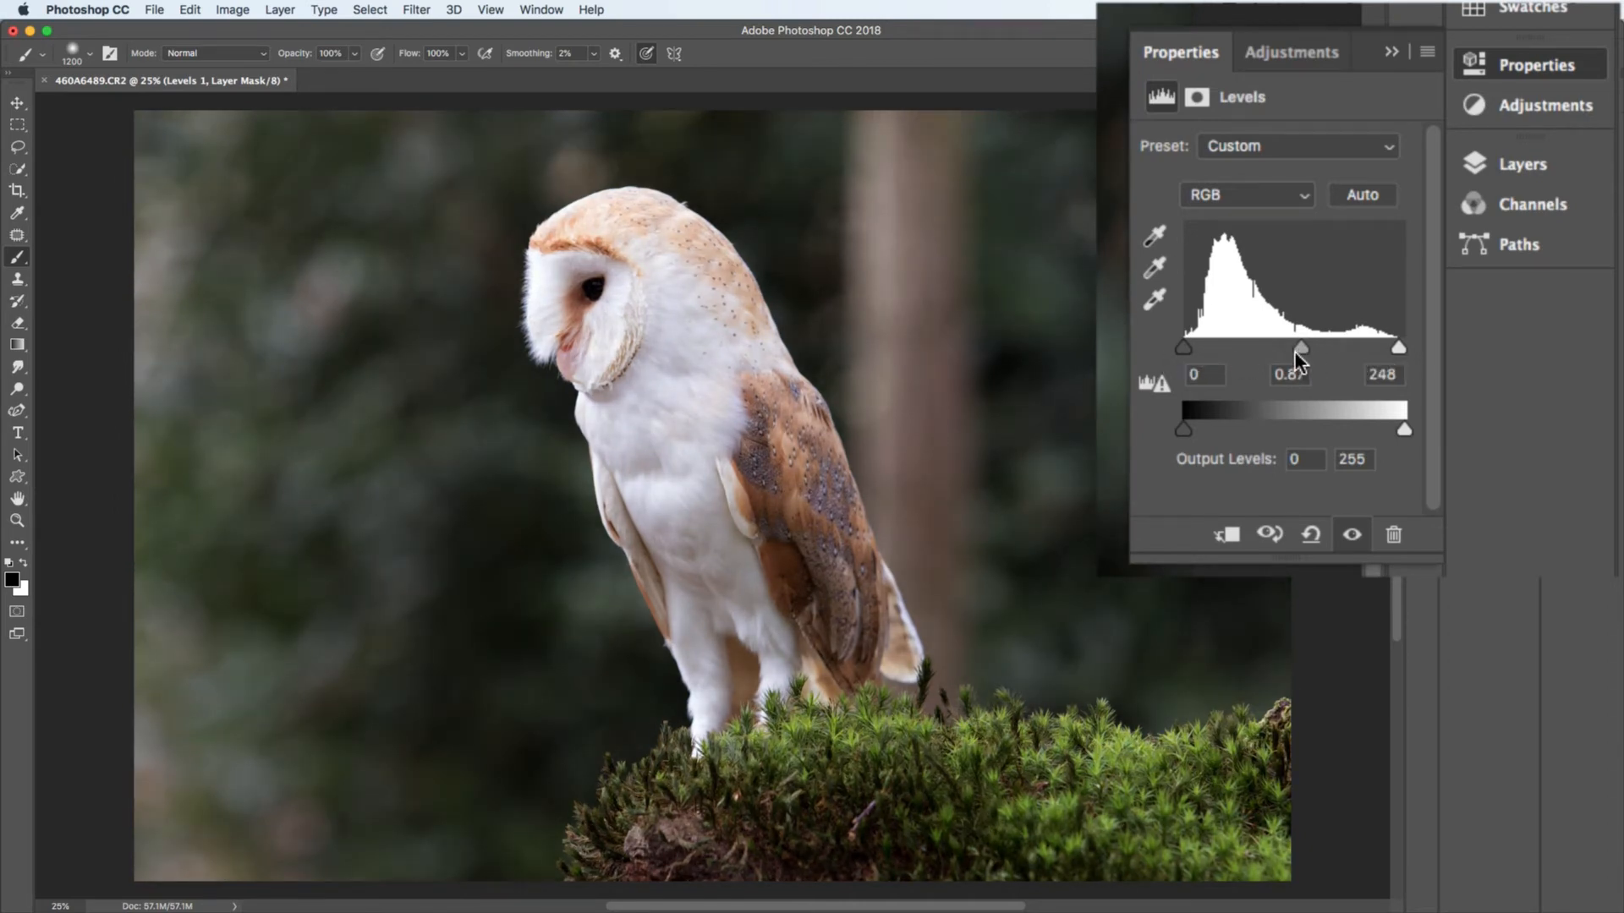
drag(1294, 348, 1292, 348)
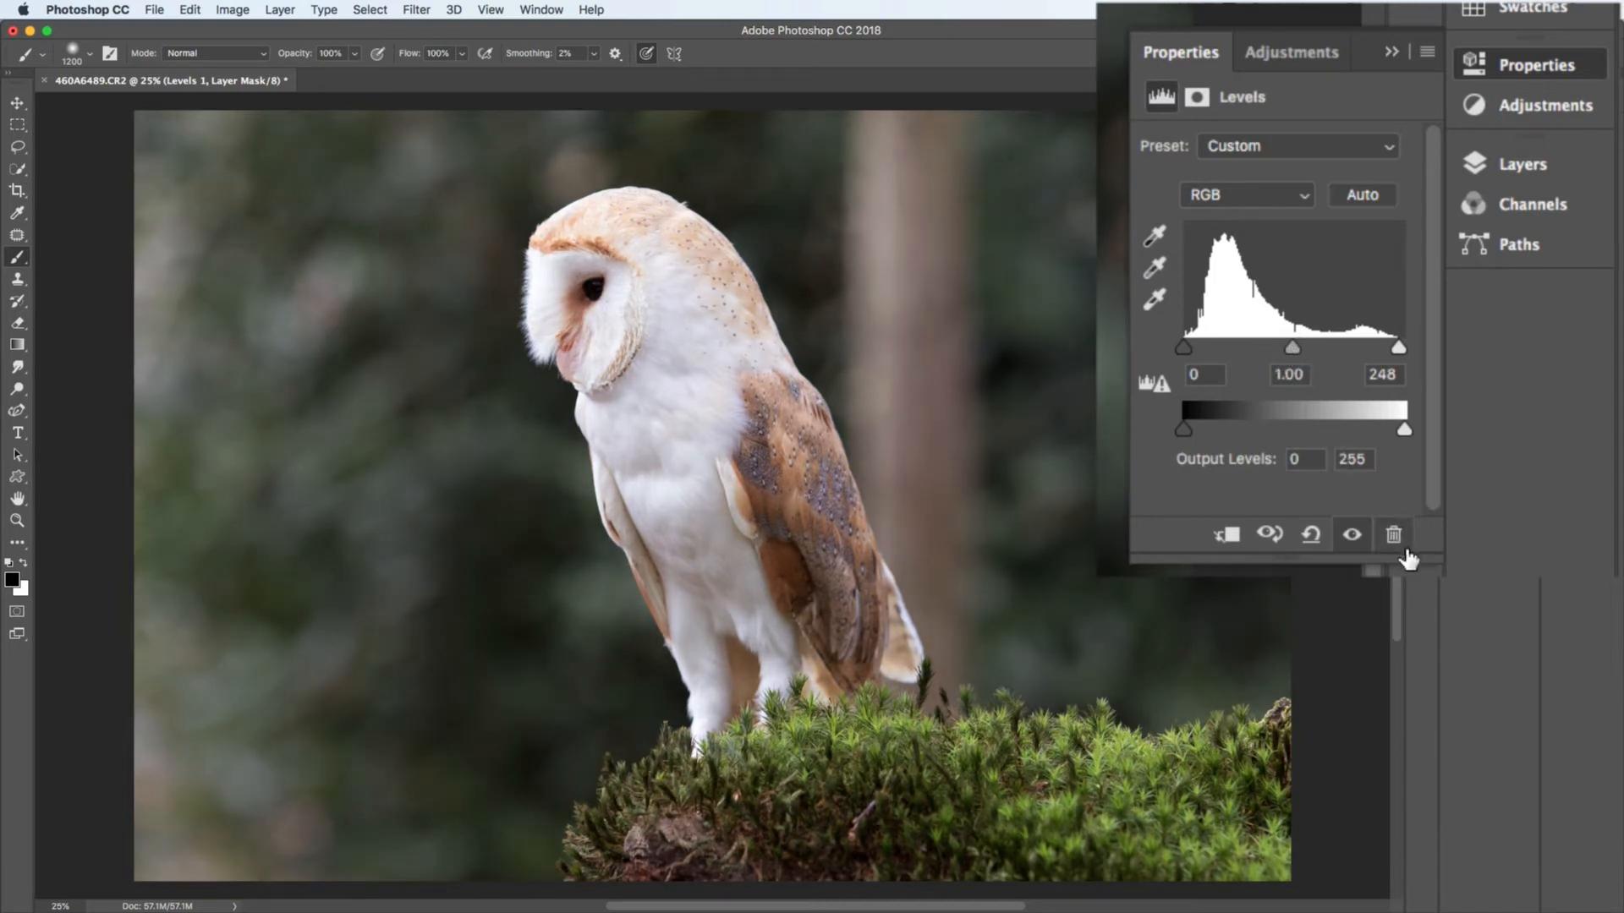
click(1389, 51)
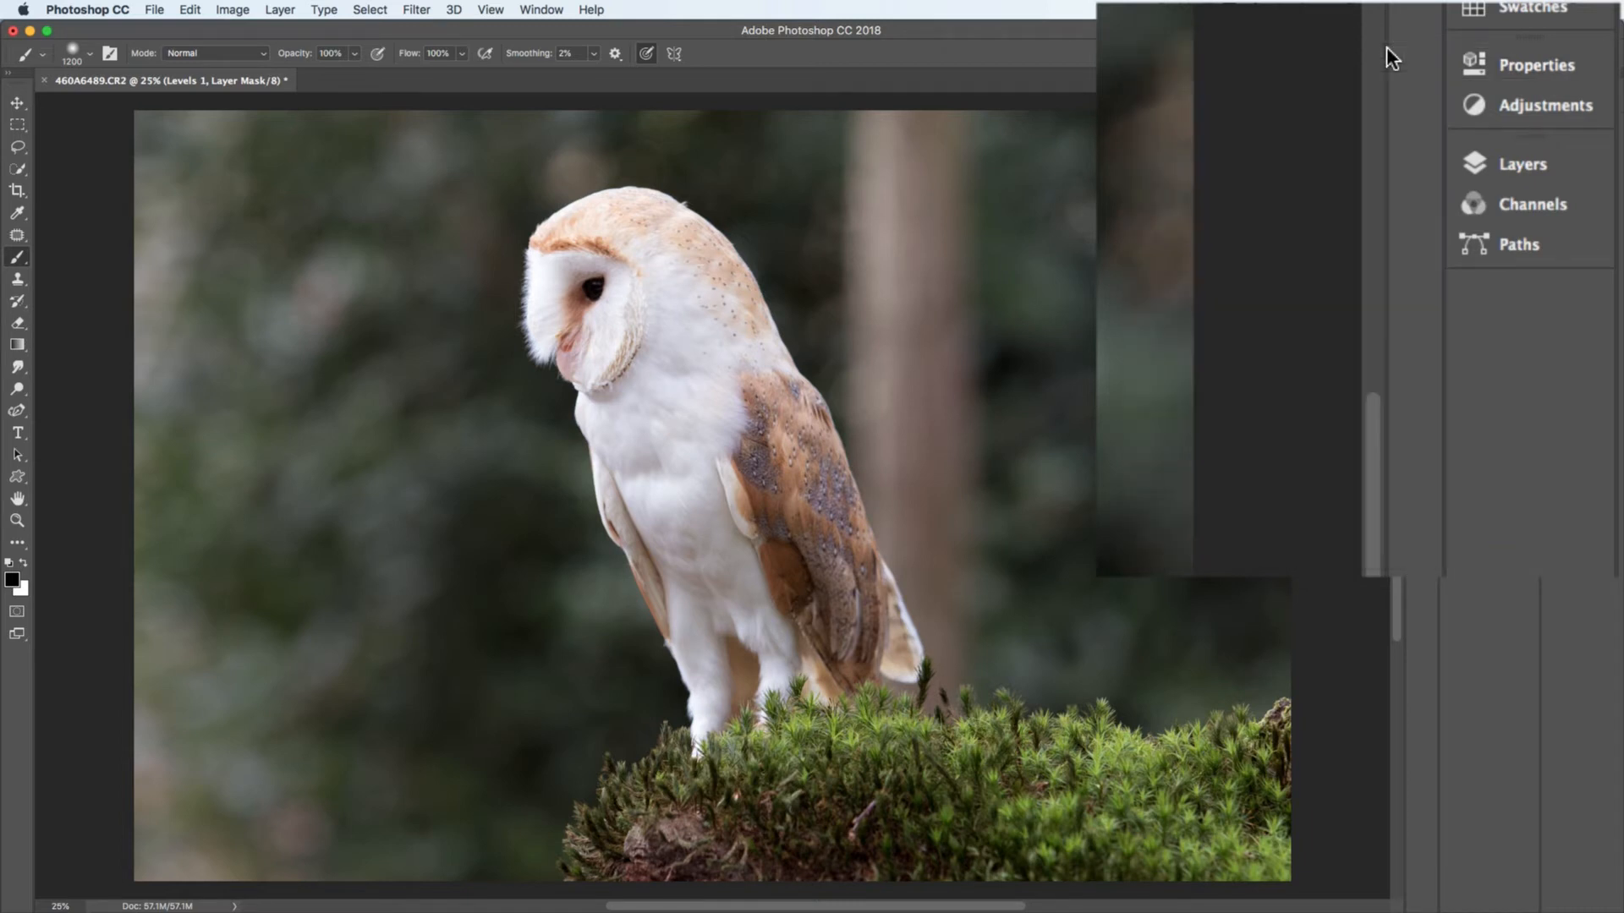
Toggle the Levels 1 layer's visibility repeatedly to compare the photo with and without the Levels adjustment
click(1509, 163)
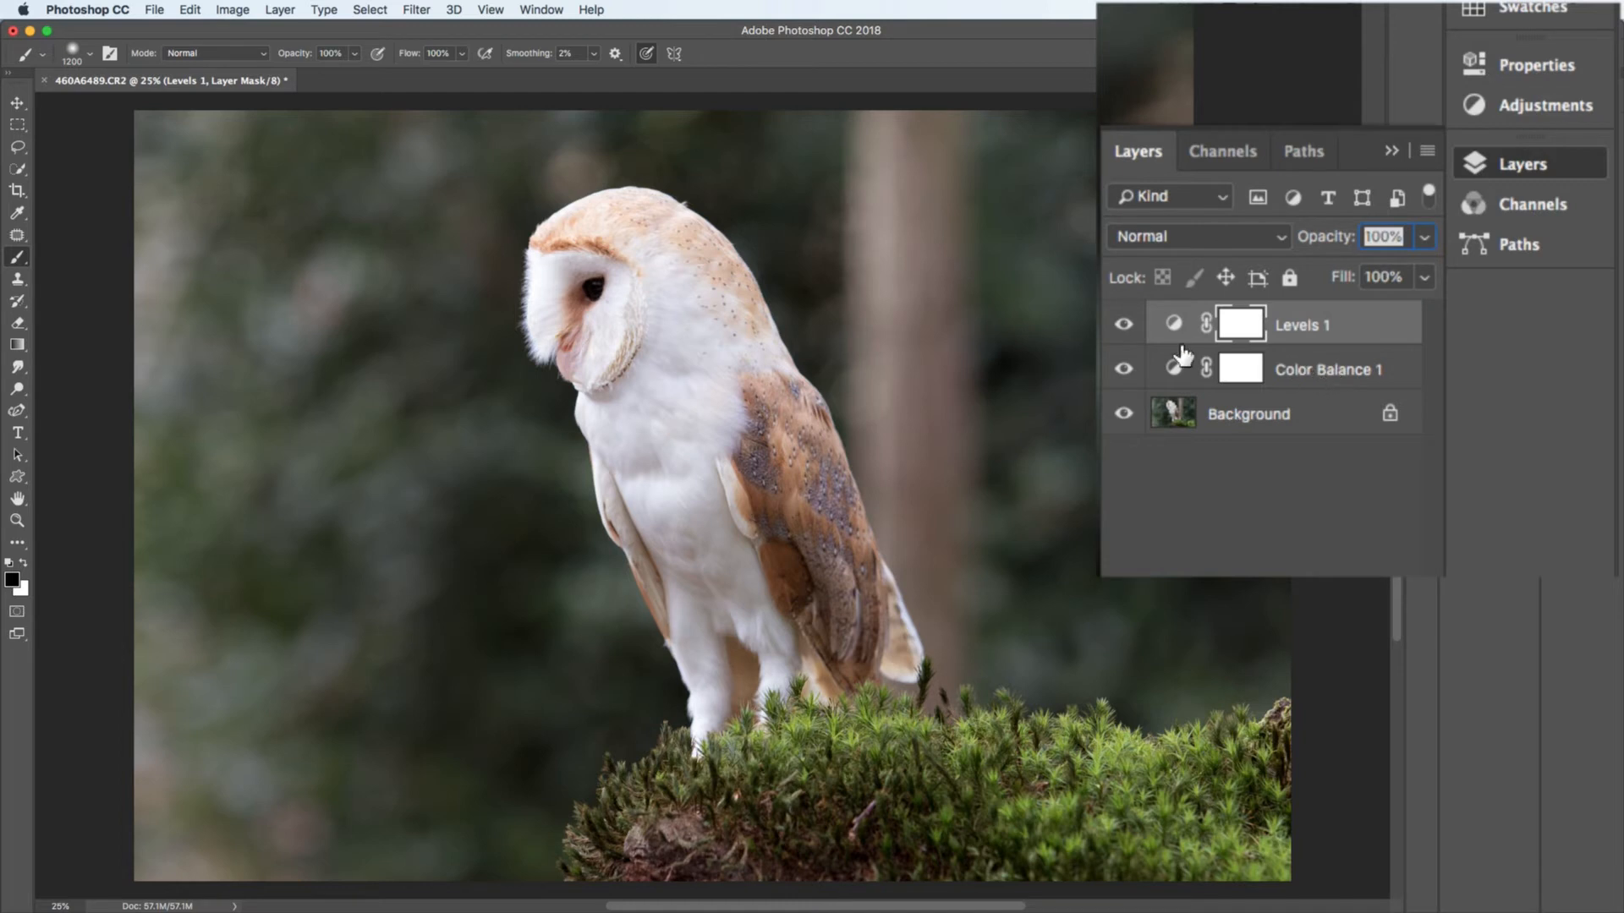
click(1122, 326)
click(1122, 326)
click(1123, 326)
click(1123, 325)
click(1122, 325)
click(1122, 326)
click(1122, 326)
click(1123, 326)
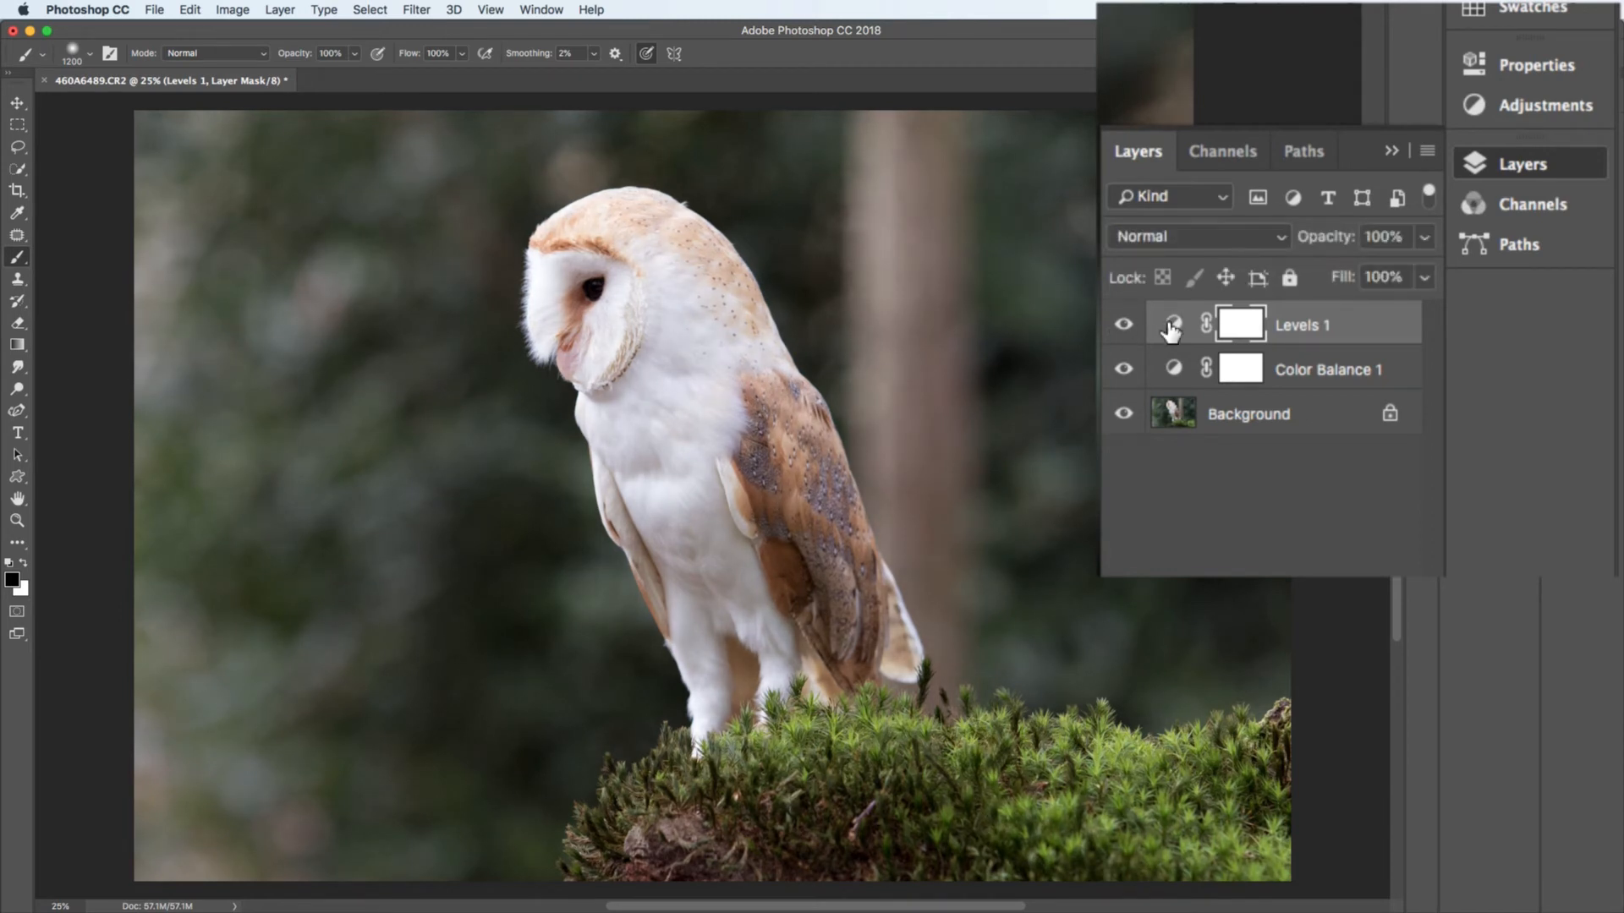
Toggle the Color Balance 1 layer's visibility to check its effect beneath the Levels adjustment
click(1124, 369)
click(1124, 370)
click(1345, 376)
click(1345, 336)
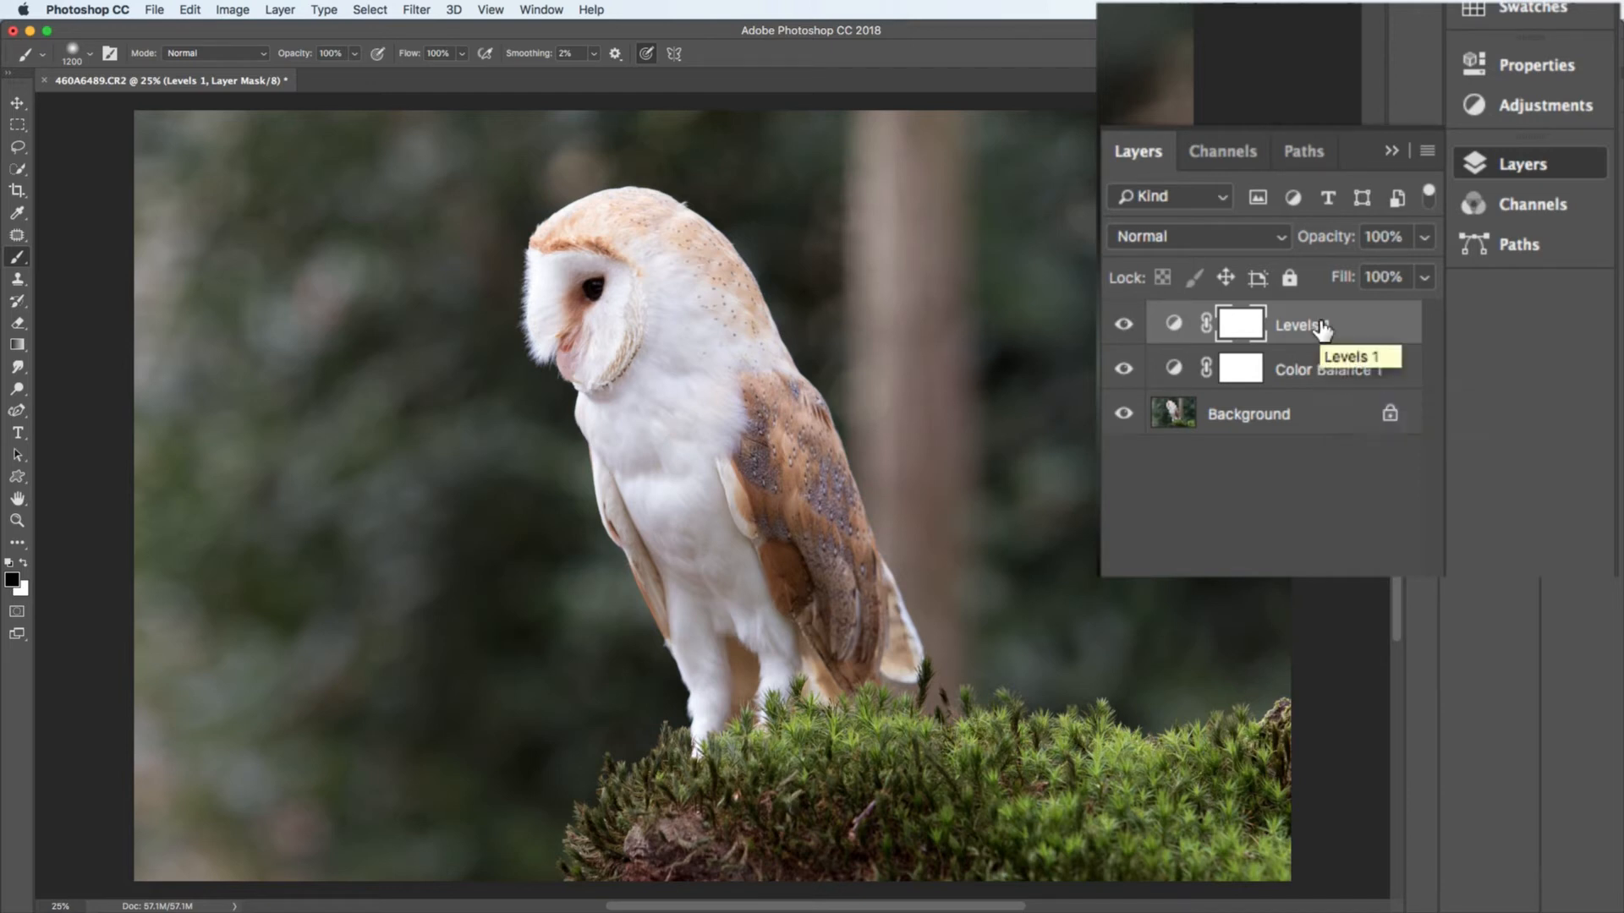
Add a Curves adjustment layer and pull the middle of the RGB curve downward to darken the photo
click(1519, 104)
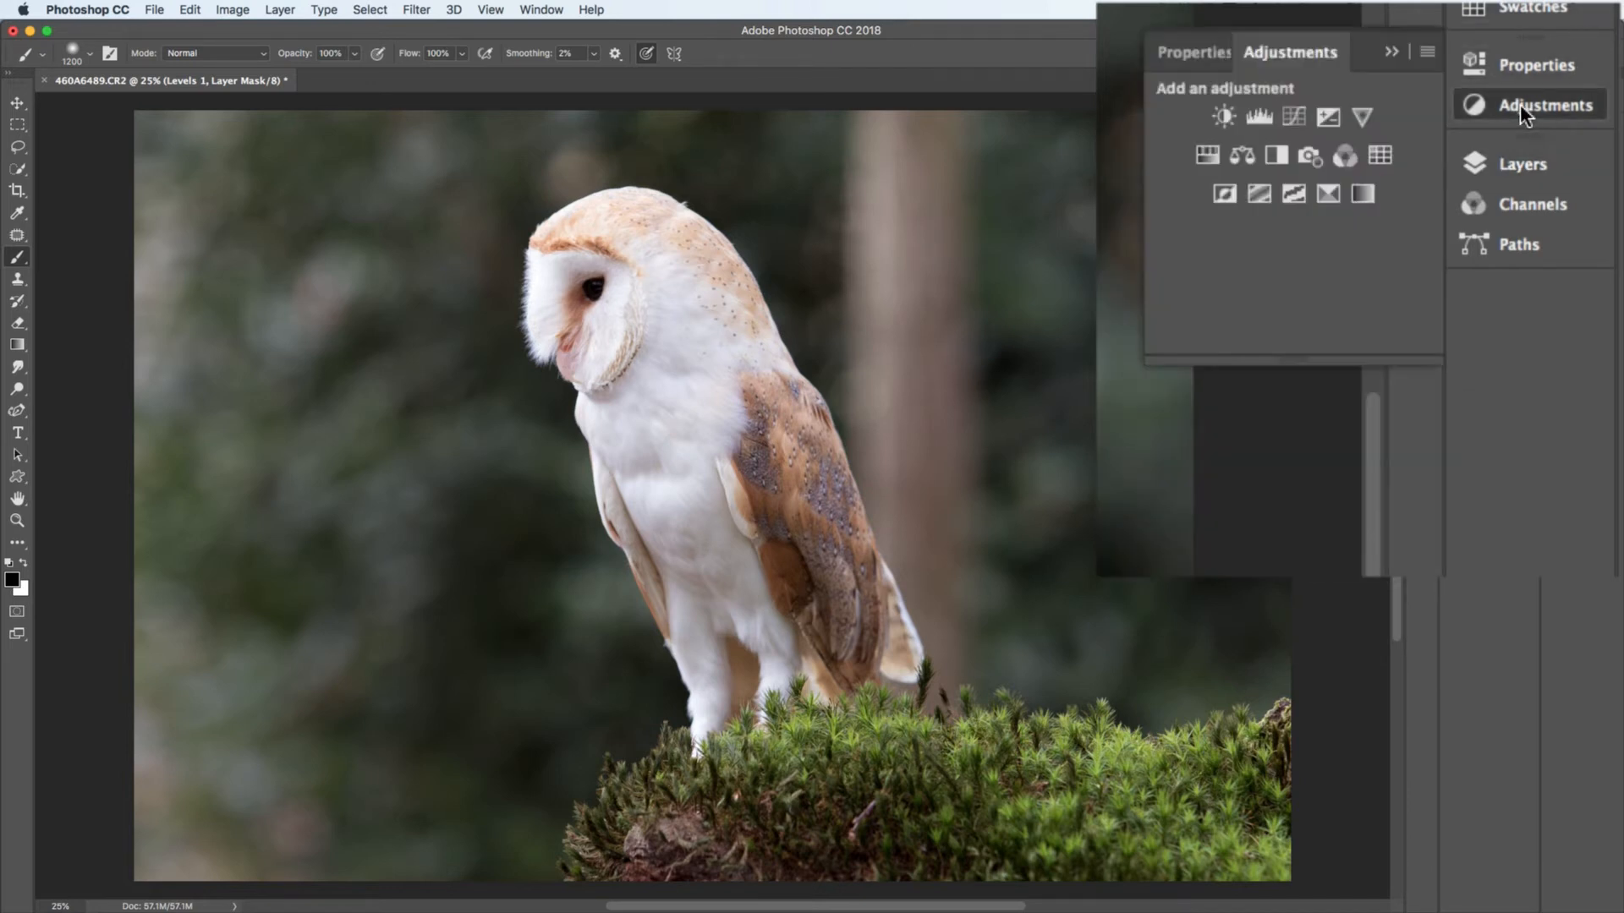
click(1294, 117)
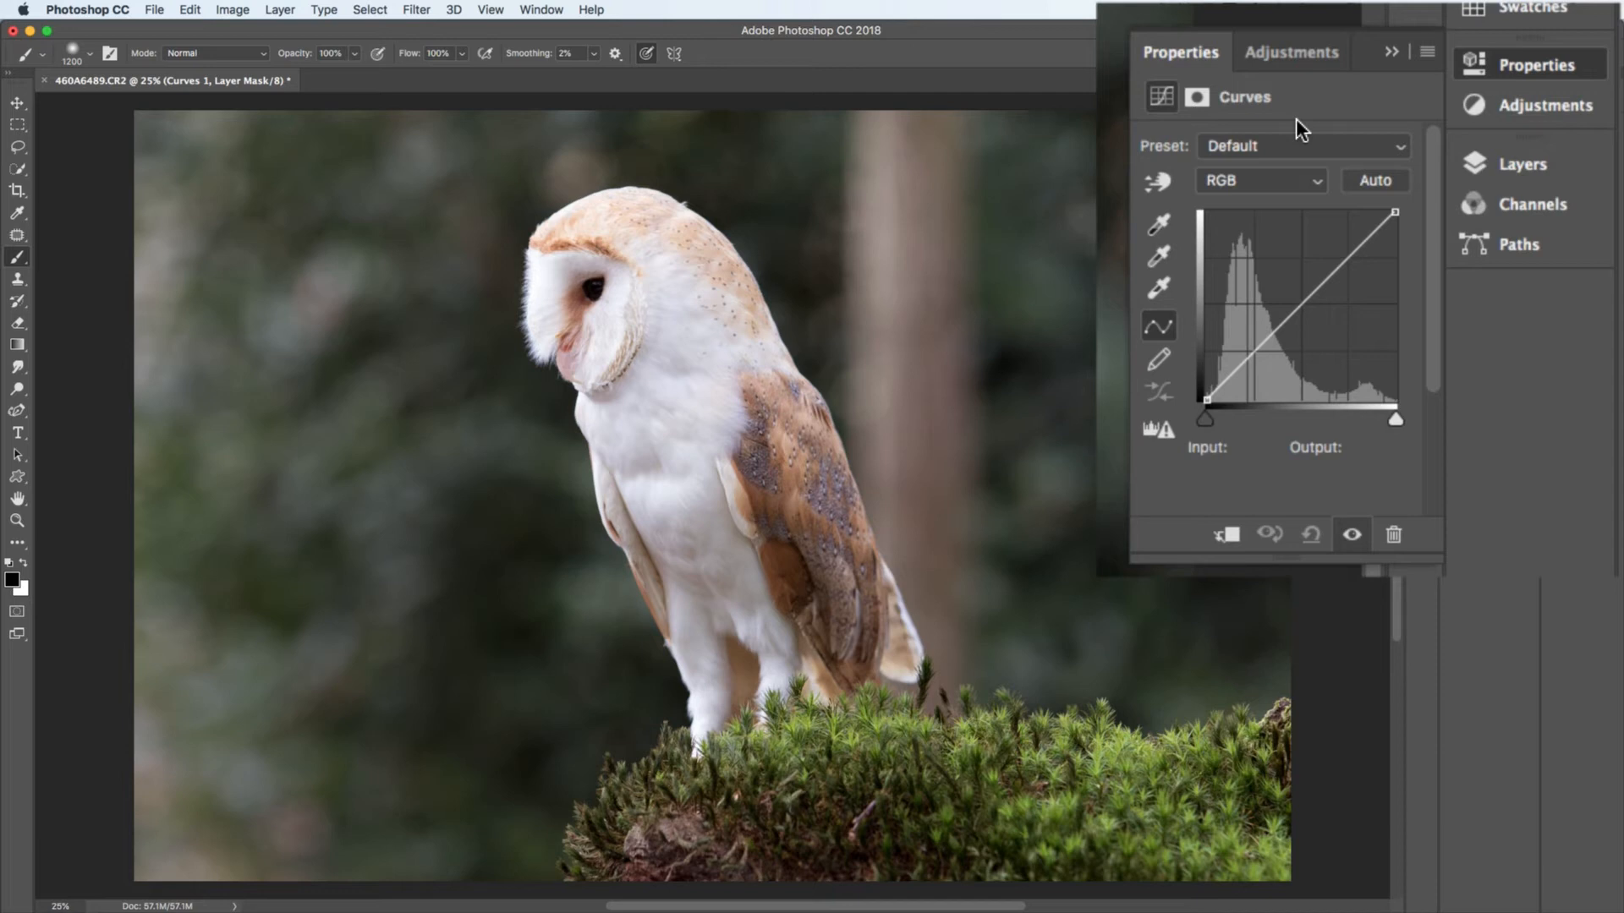
click(1302, 308)
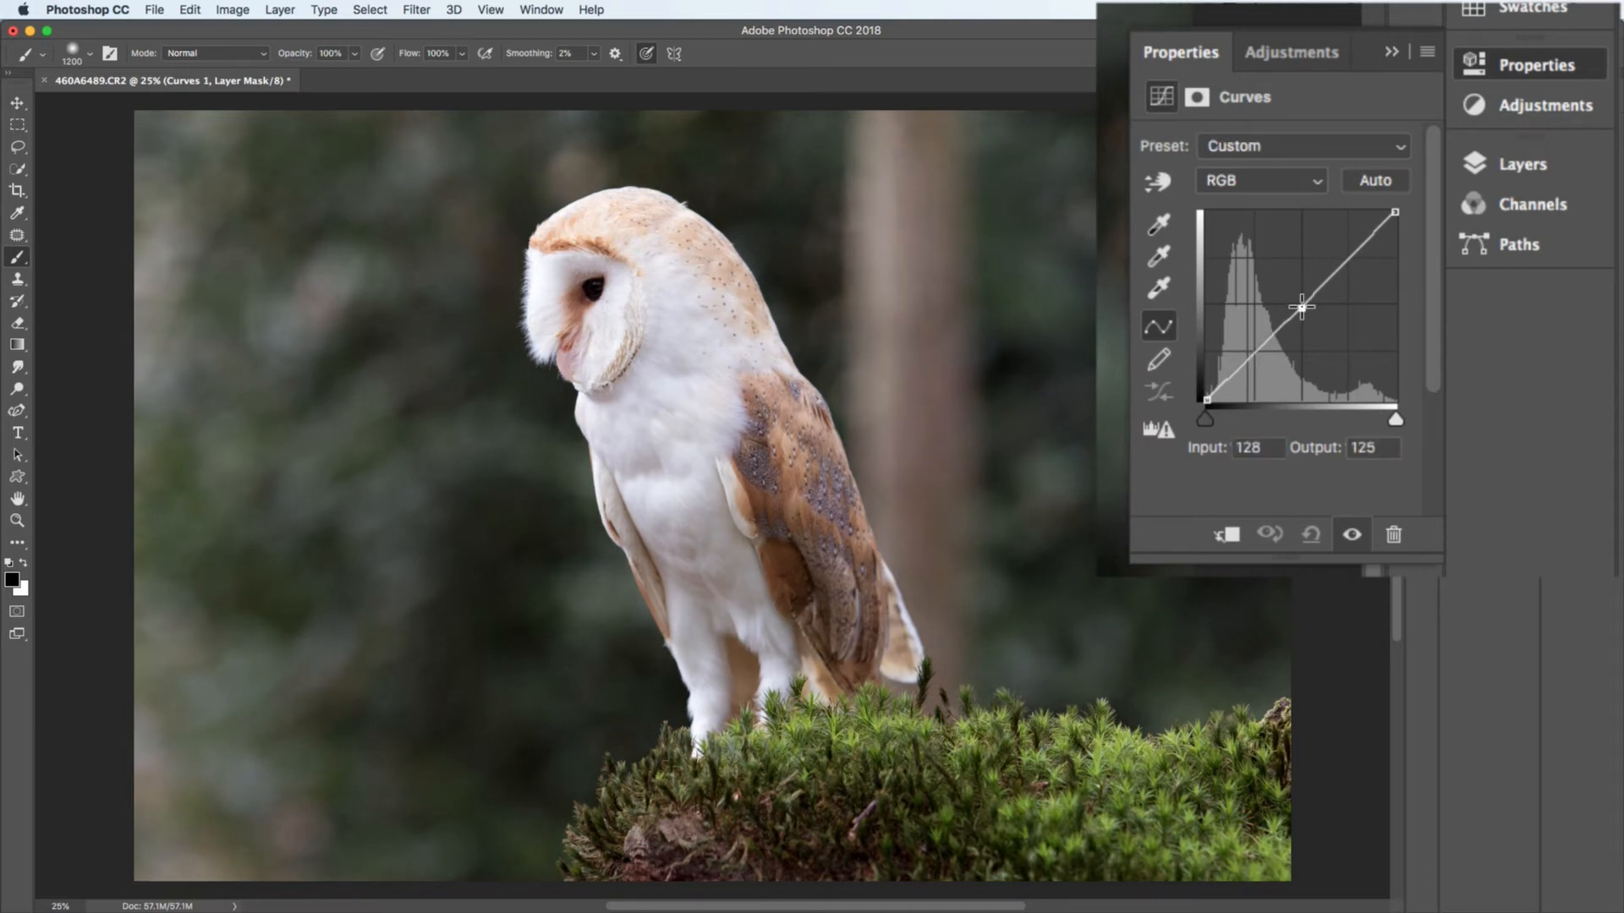
mouse_move(1302, 308)
mouse_down()
mouse_move(1307, 326)
mouse_move(1269, 290)
mouse_move(1332, 342)
mouse_move(1294, 291)
mouse_move(1300, 308)
mouse_up()
drag(1300, 311, 1317, 314)
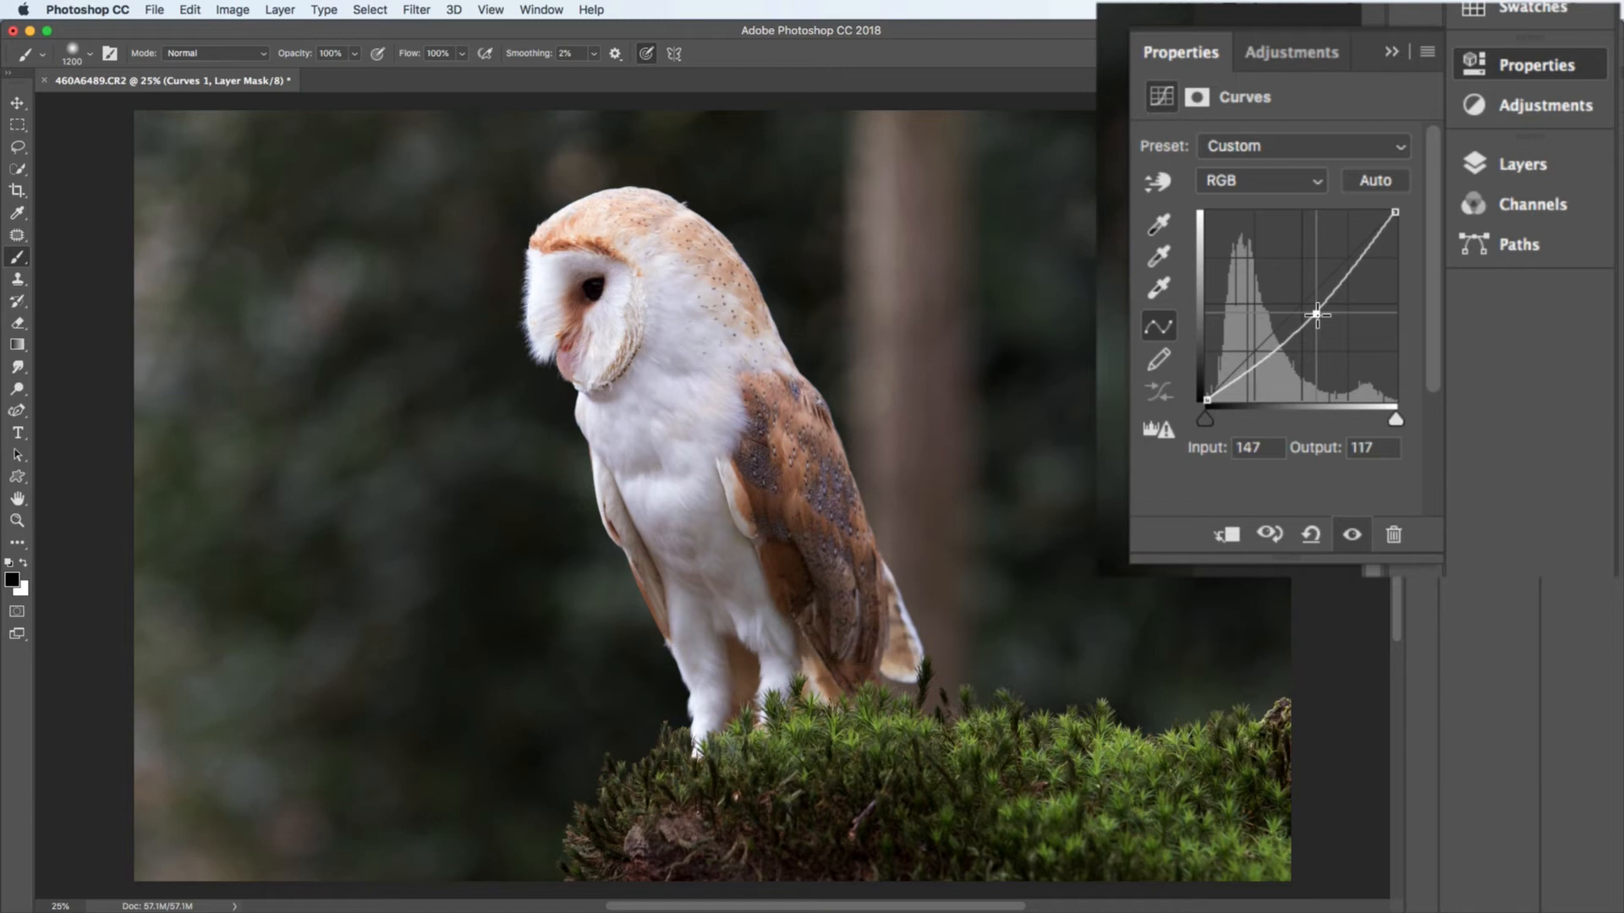
drag(1317, 315, 1311, 323)
click(1384, 49)
Invert the Curves 1 layer mask to black, then invert it back to white
click(1503, 164)
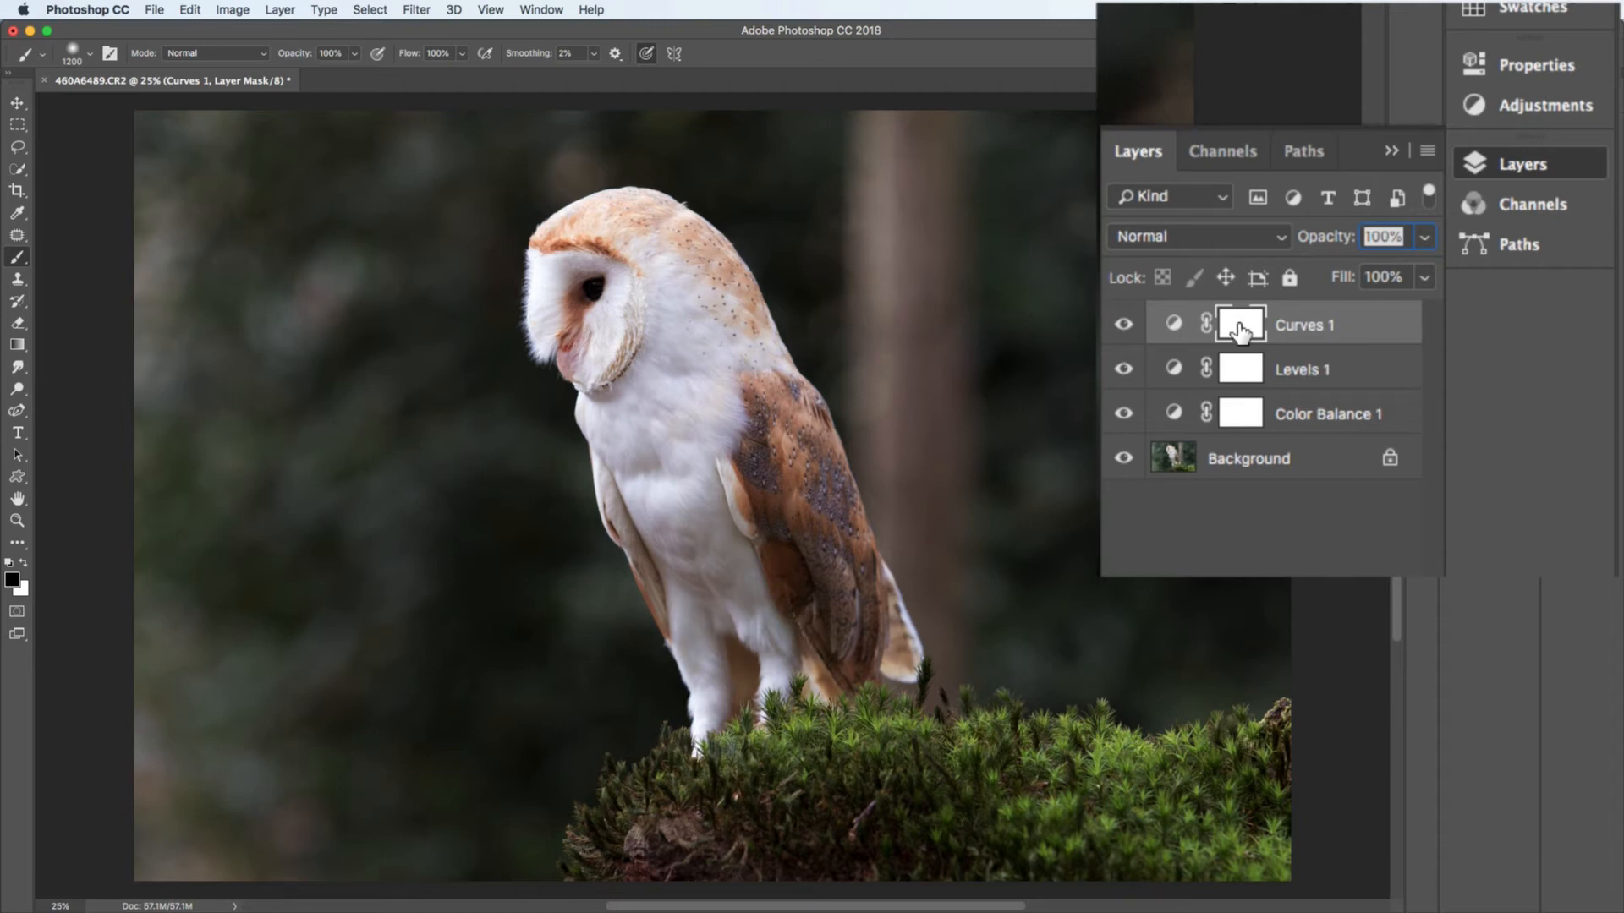
drag(1240, 331, 1236, 322)
key(super+i)
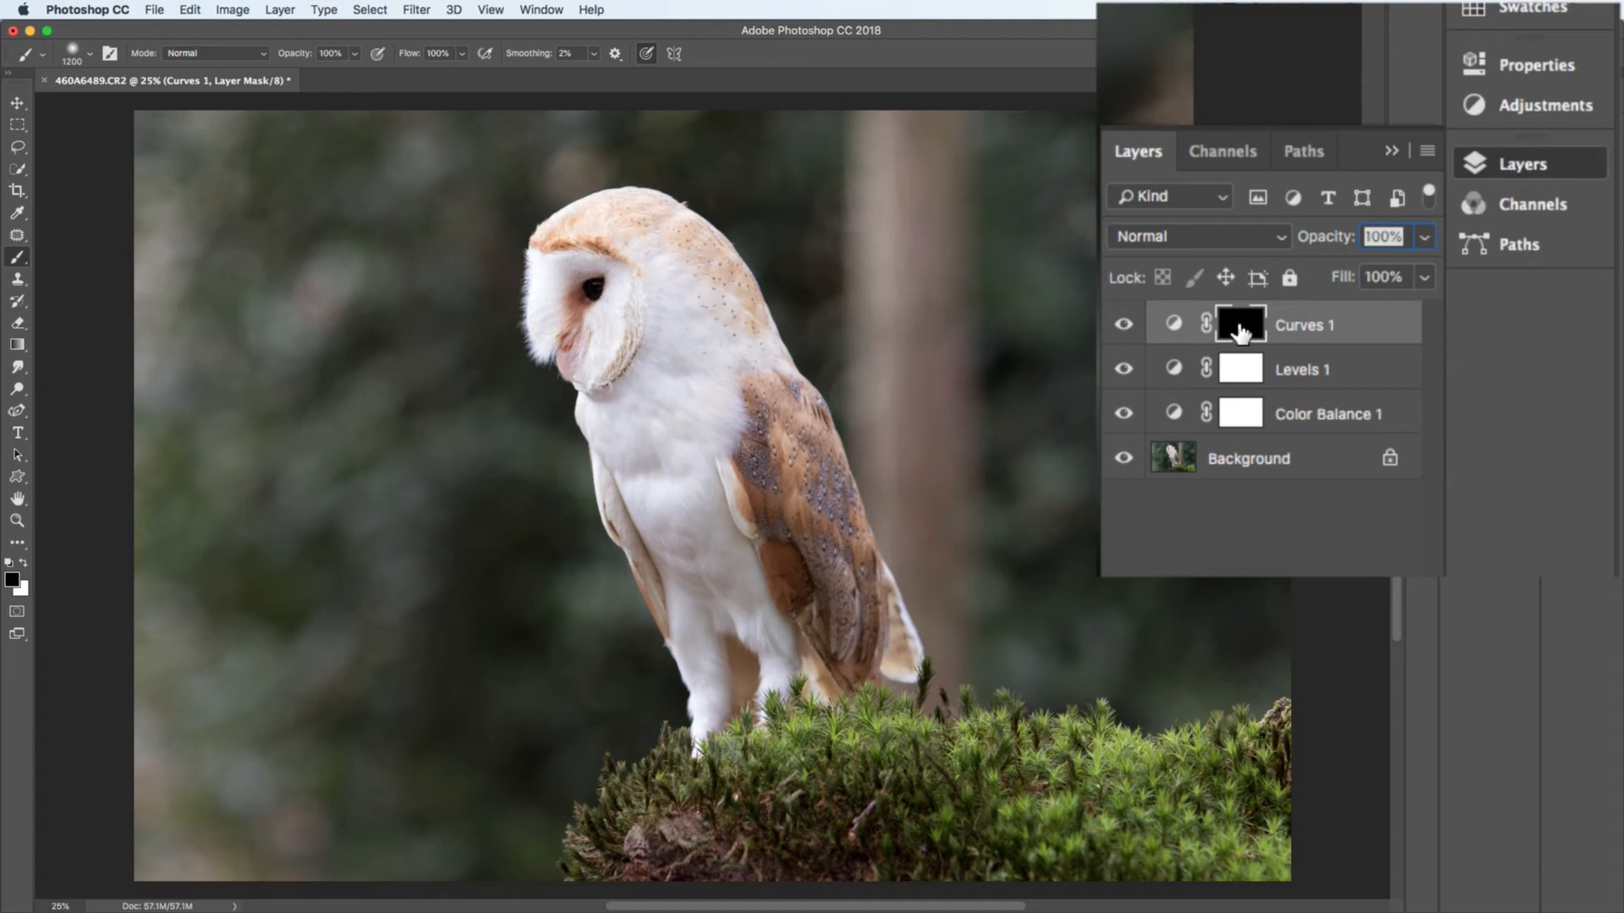
key(super+i)
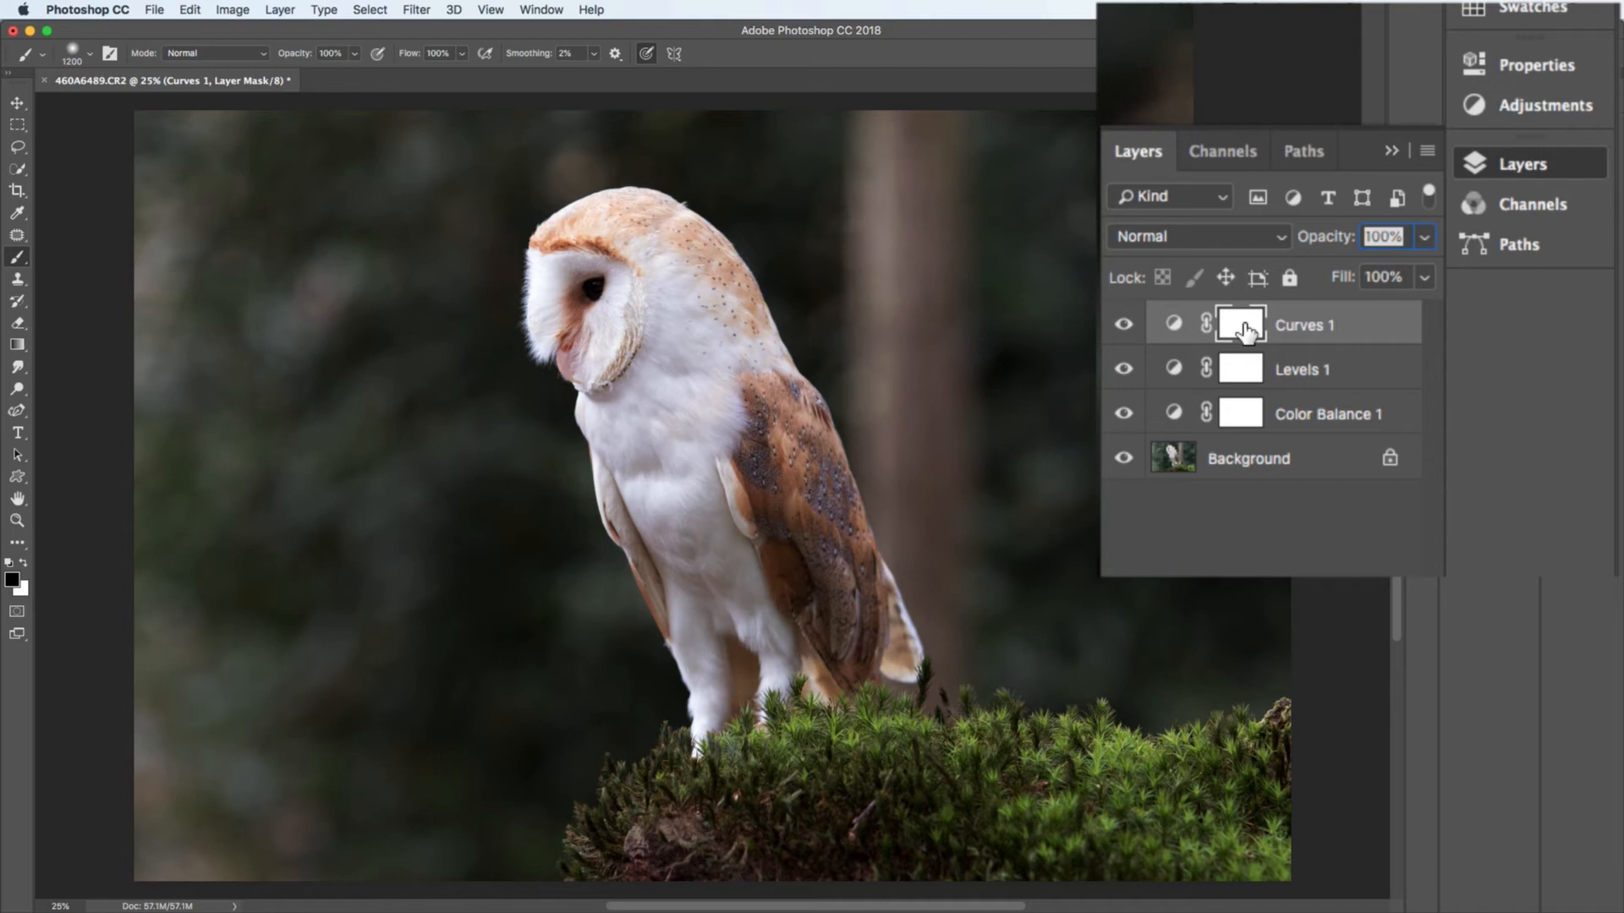
Look through the brush tool group and keep the Brush tool selected
click(17, 255)
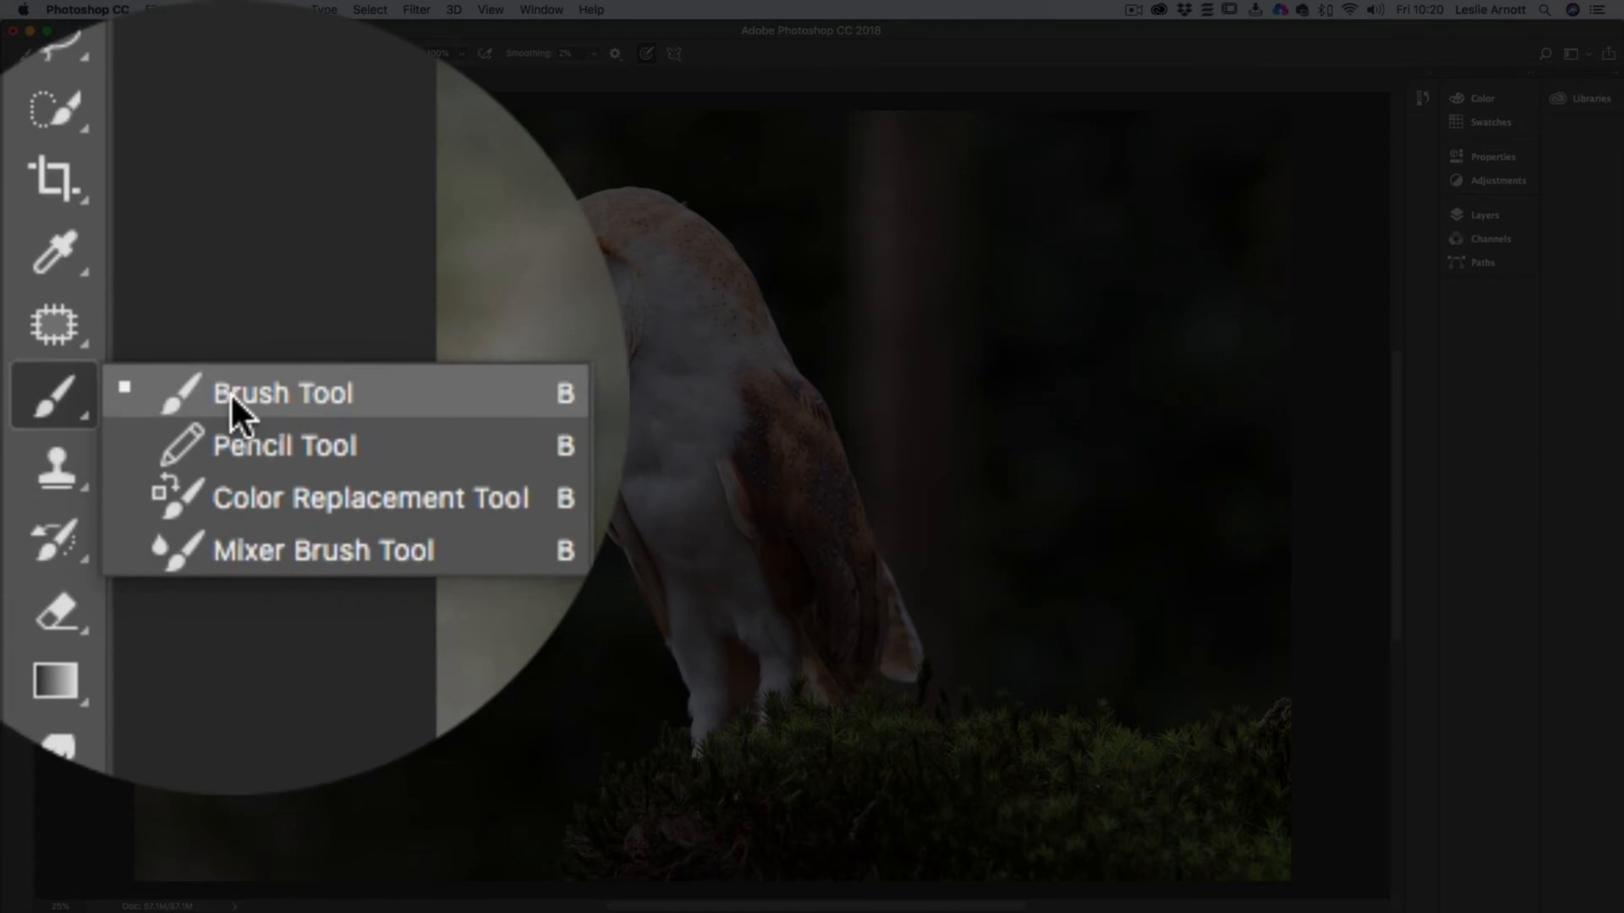
click(230, 392)
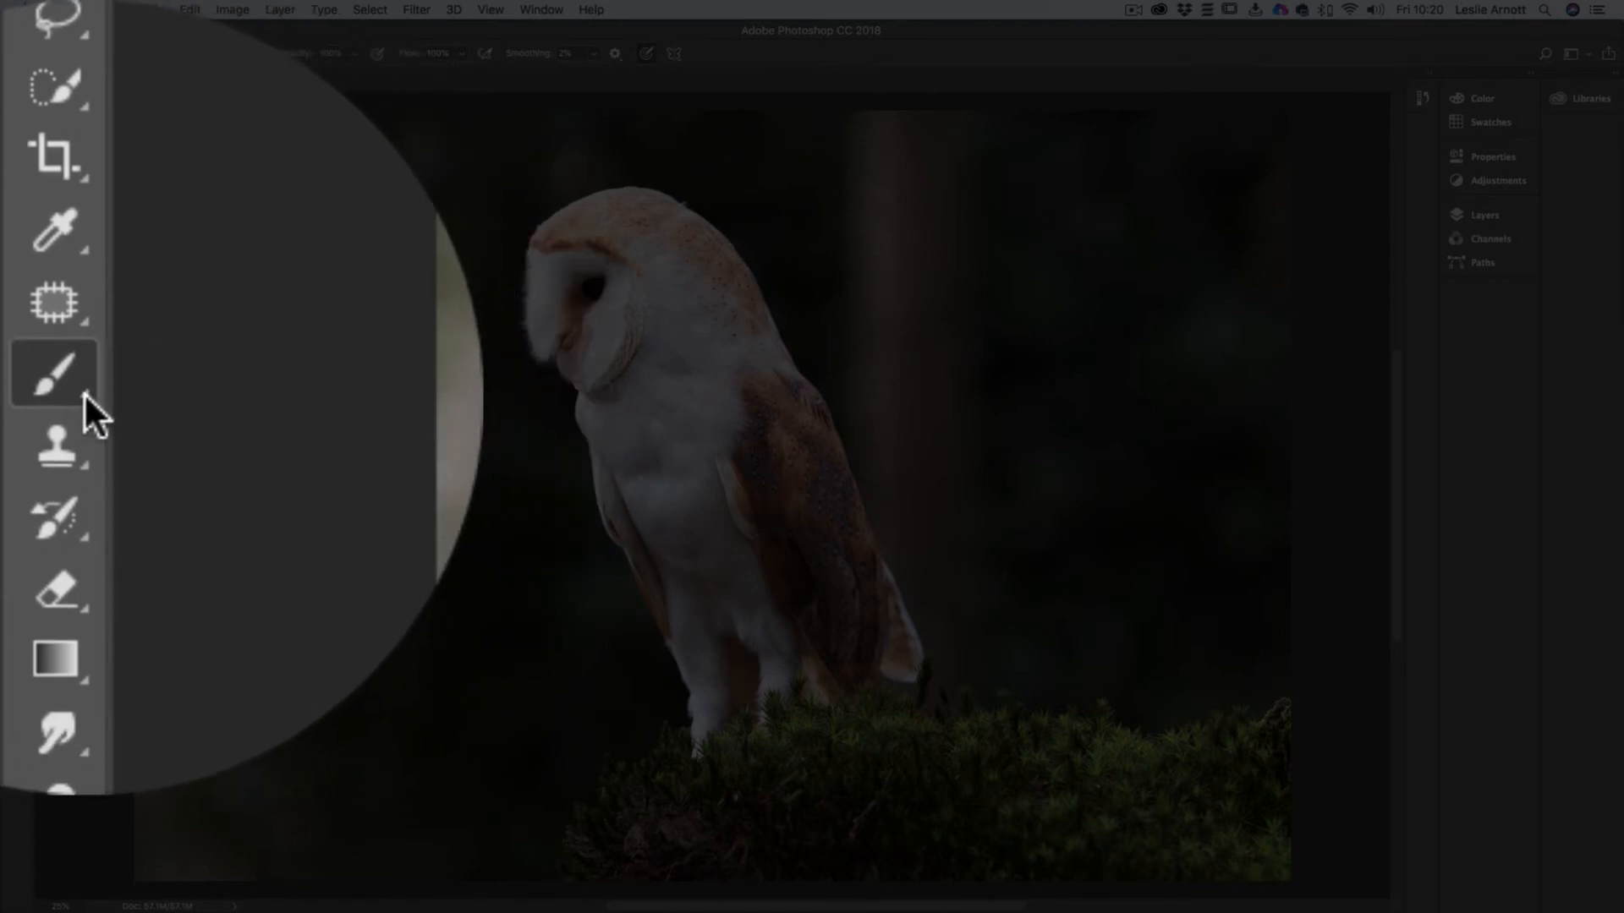
click(51, 395)
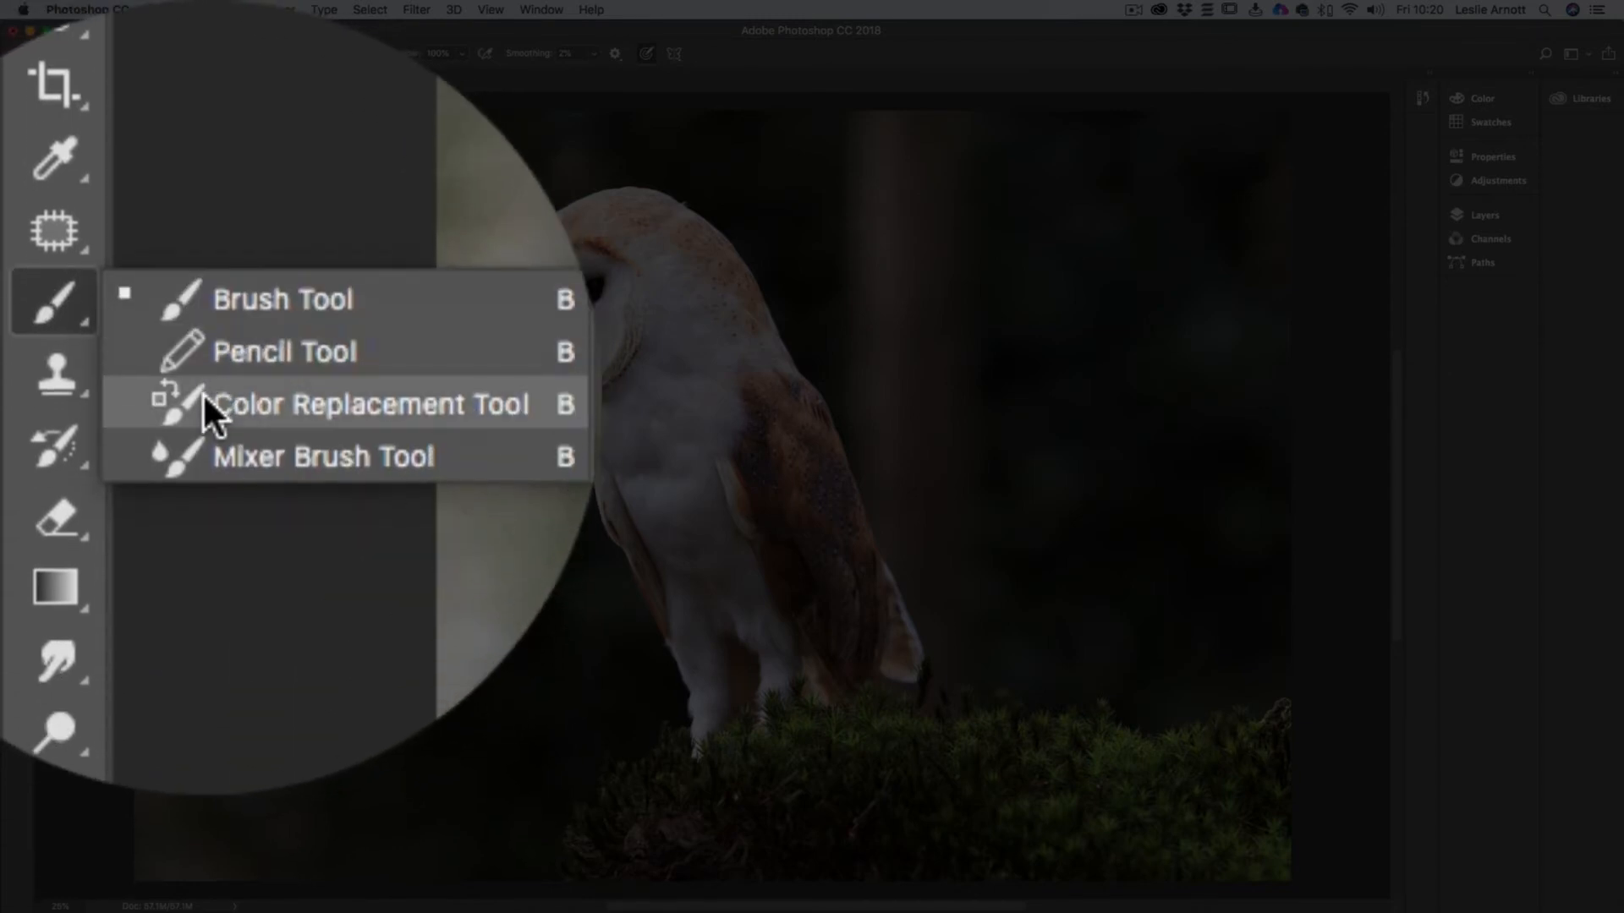
click(75, 397)
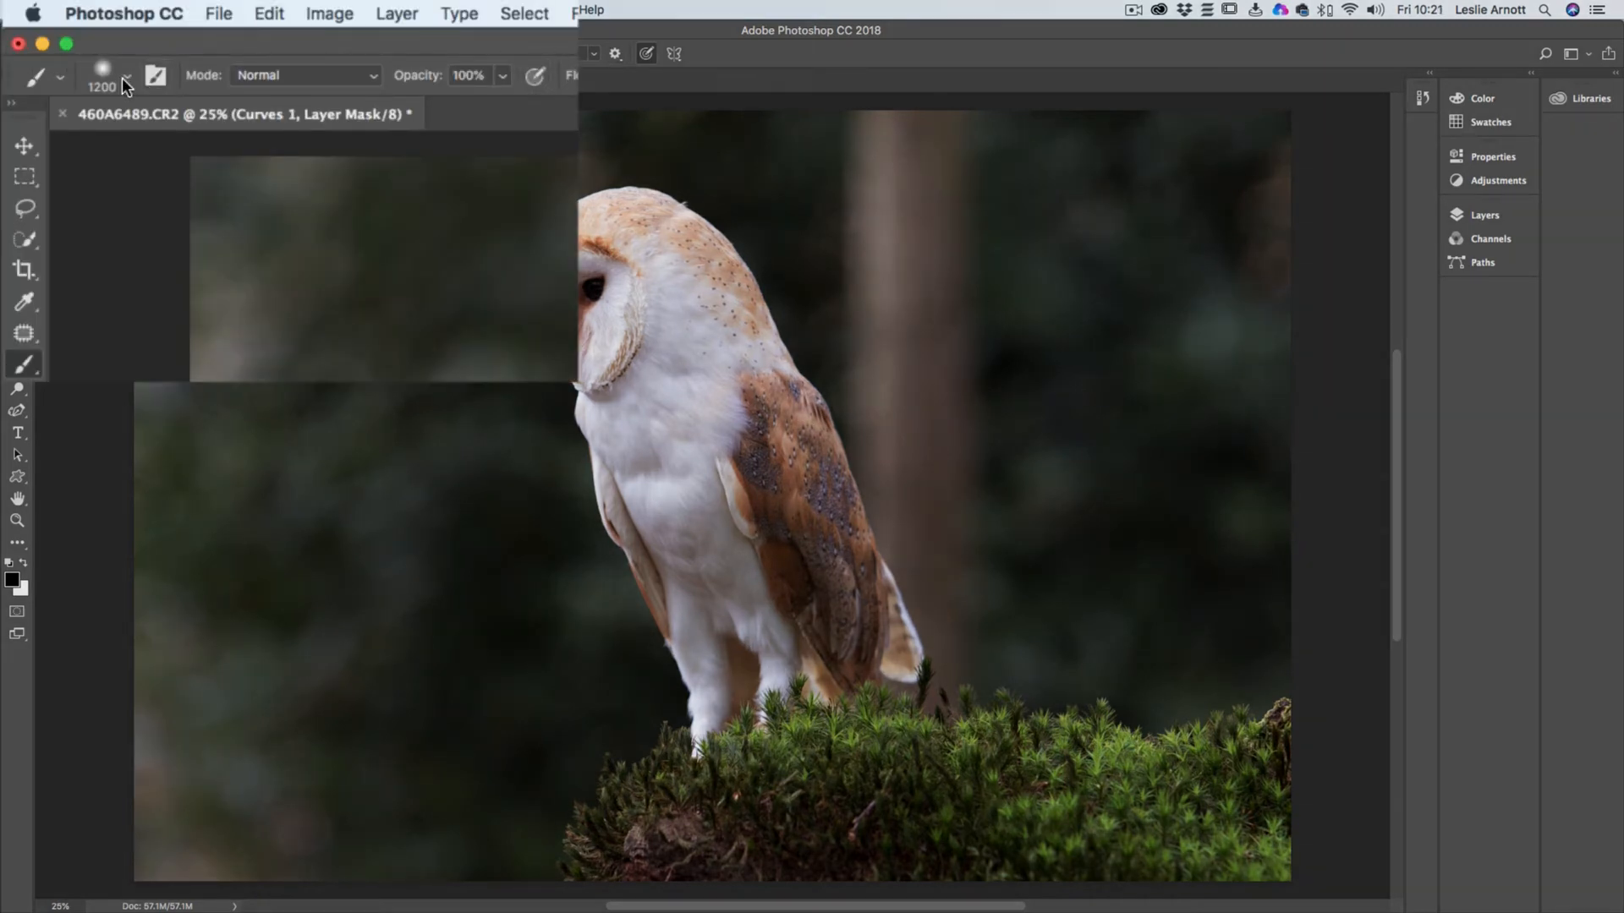
Set the brush size to 300 px and its hardness to 100%
click(126, 78)
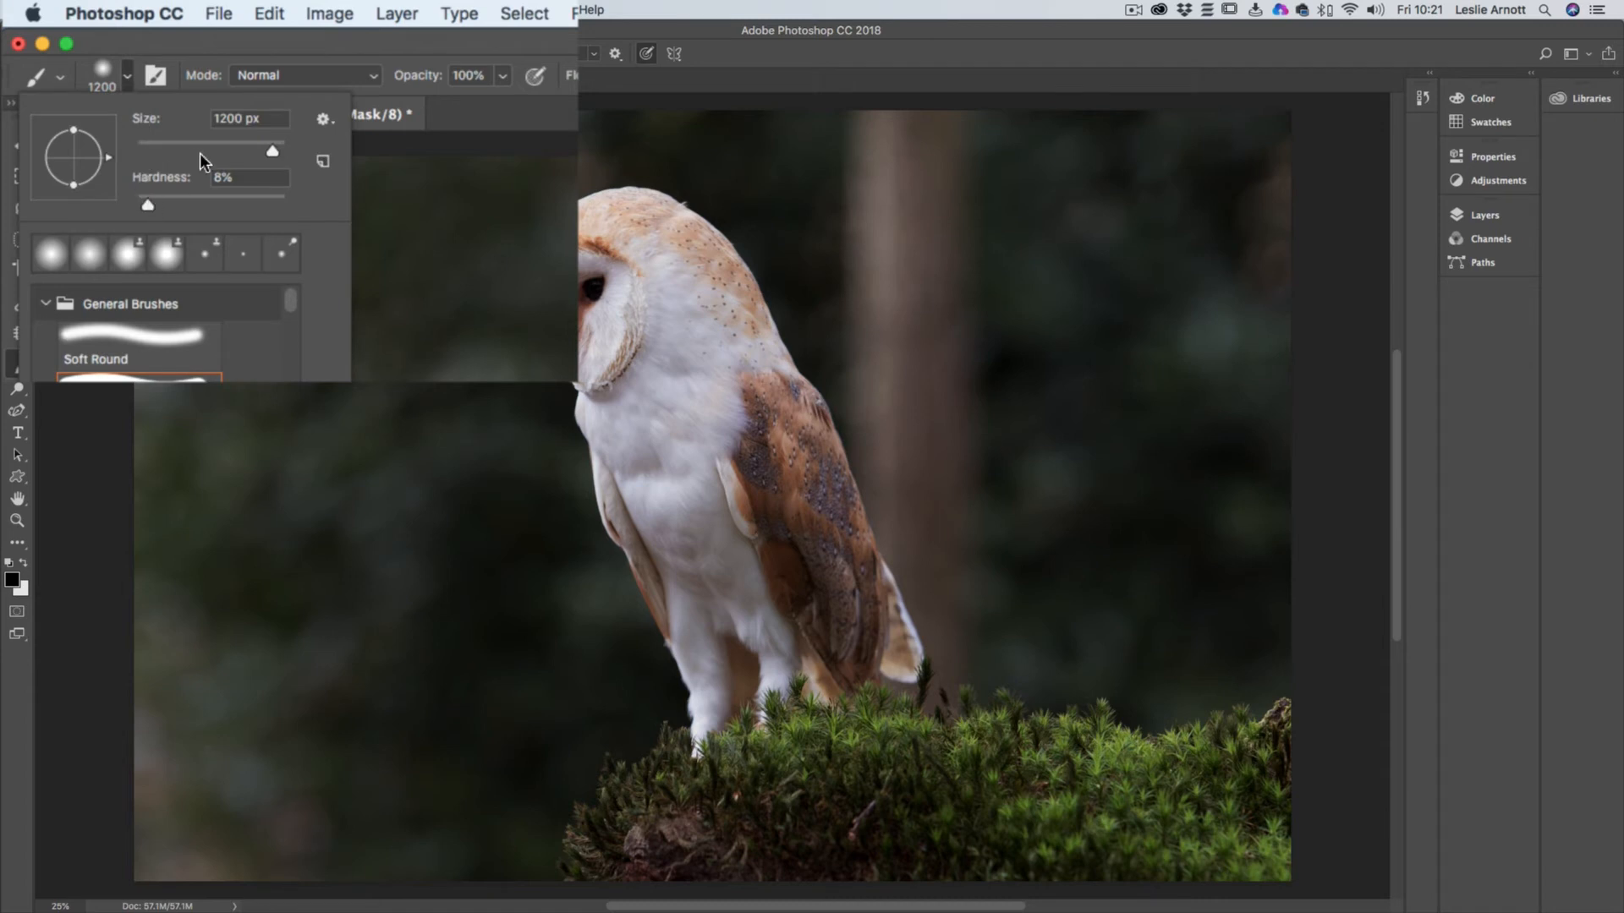
drag(249, 148, 217, 146)
drag(217, 153, 253, 150)
drag(256, 147, 260, 147)
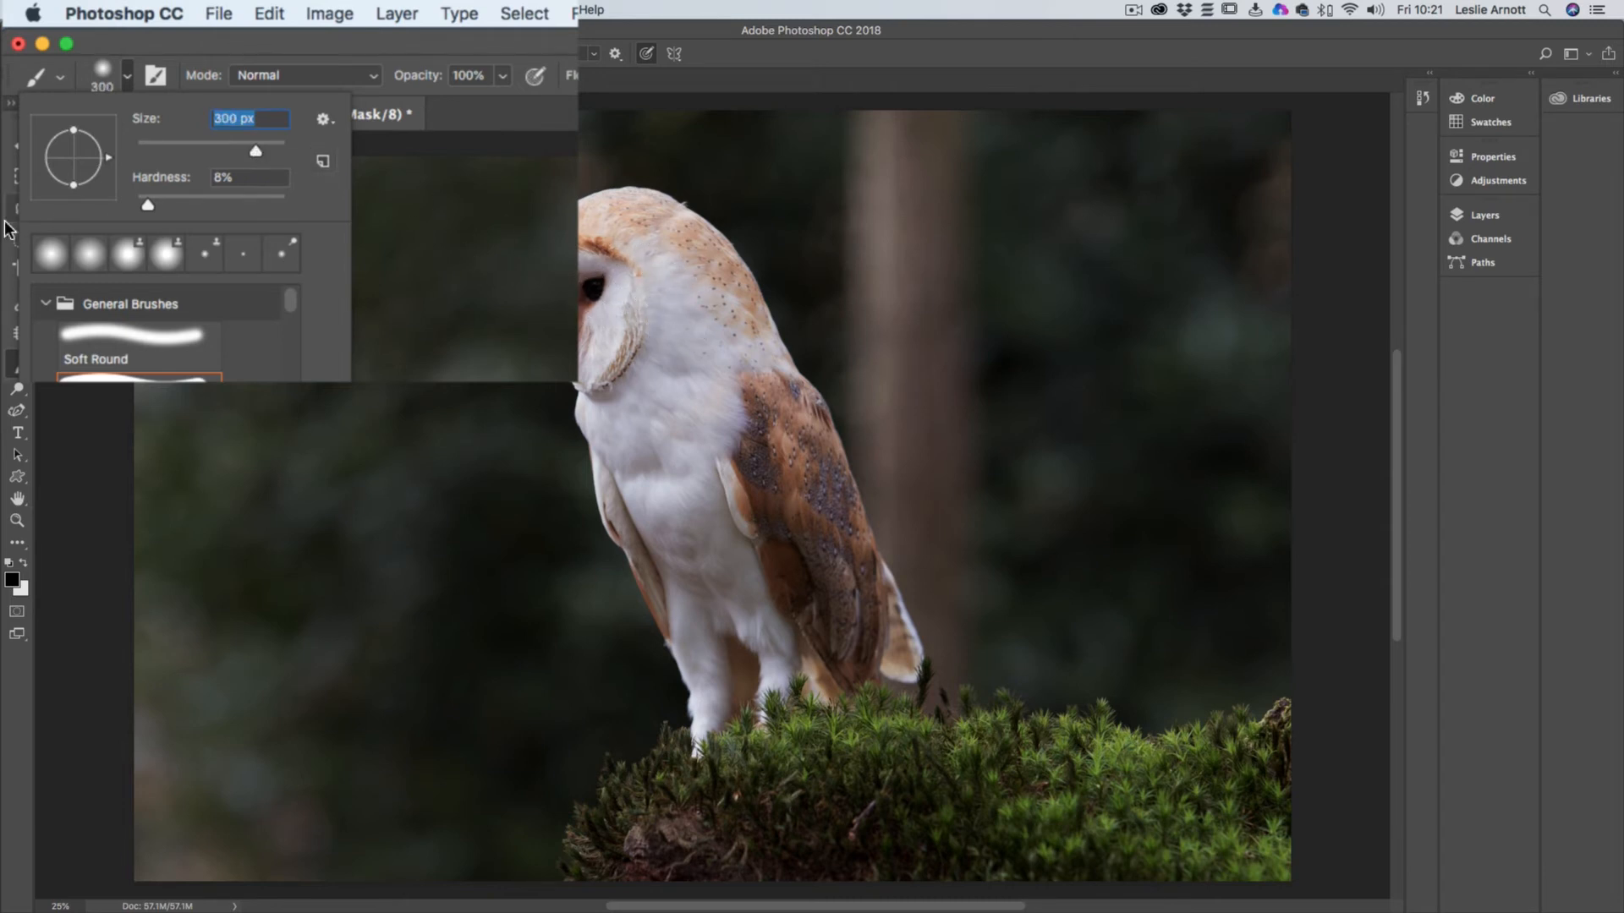
click(150, 205)
drag(135, 205, 288, 203)
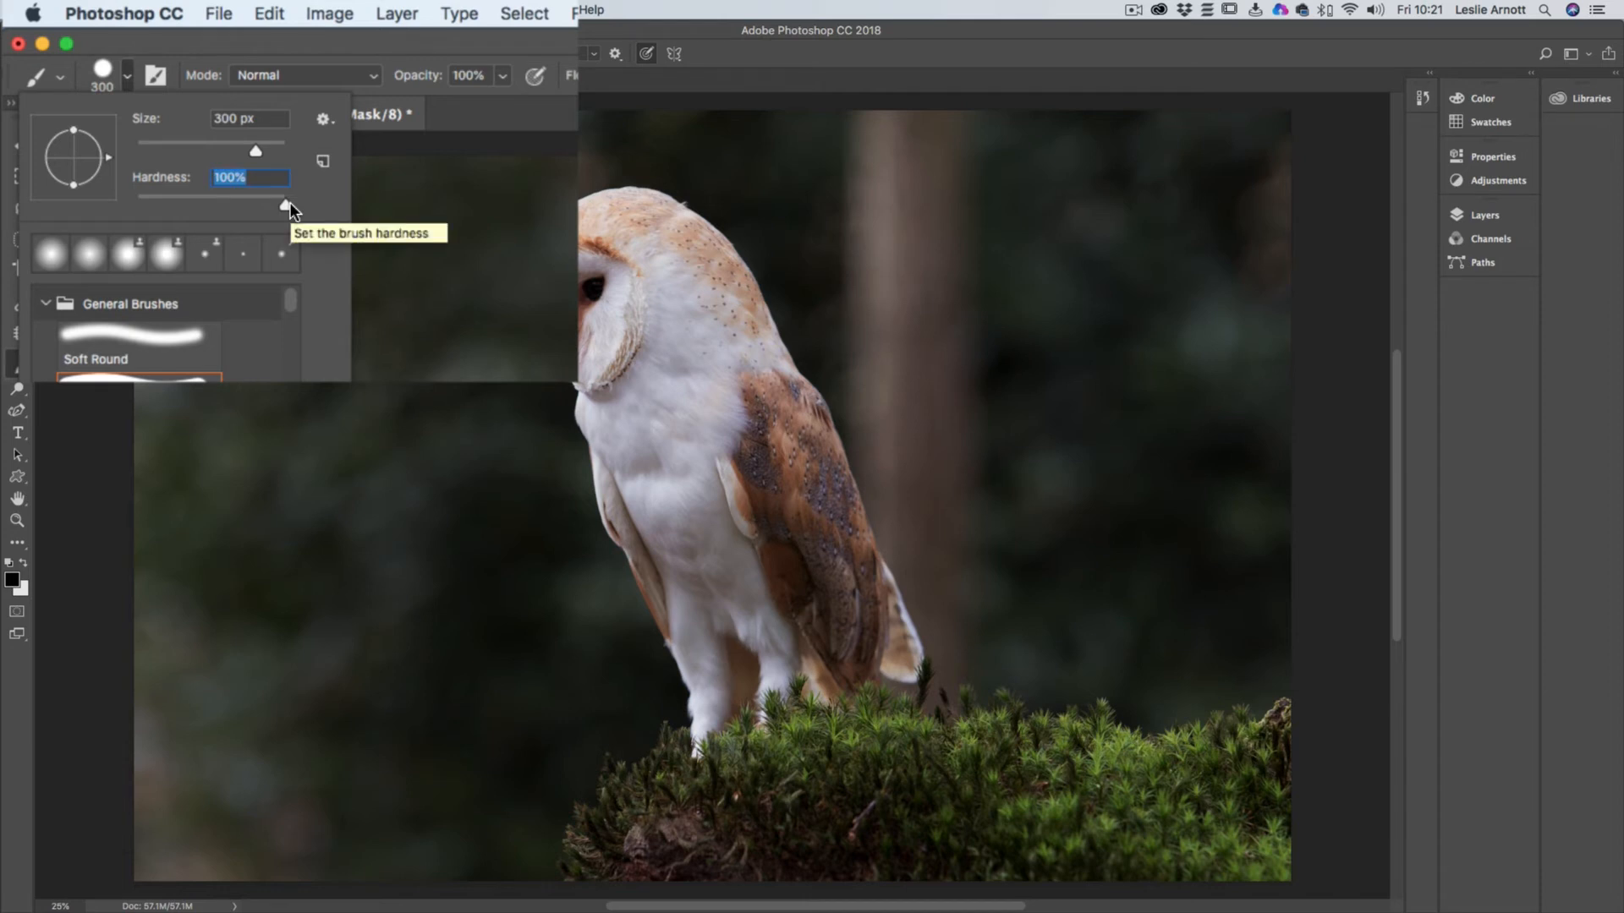
Set the brush hardness to 0% and keep the brush opacity at 100%
drag(289, 201, 115, 211)
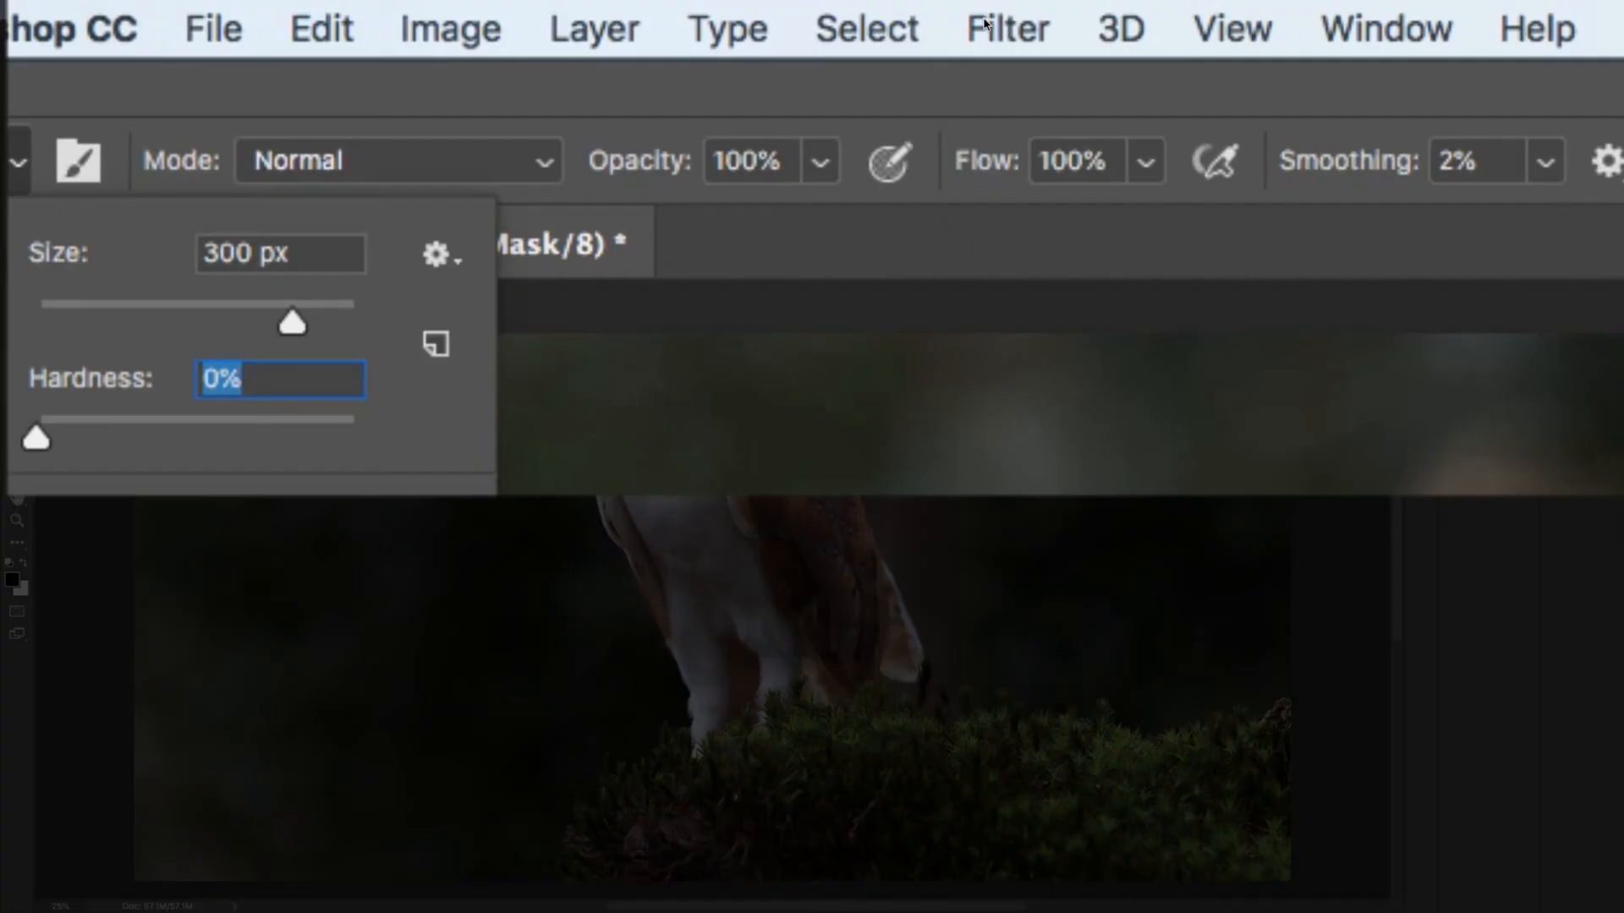
click(980, 11)
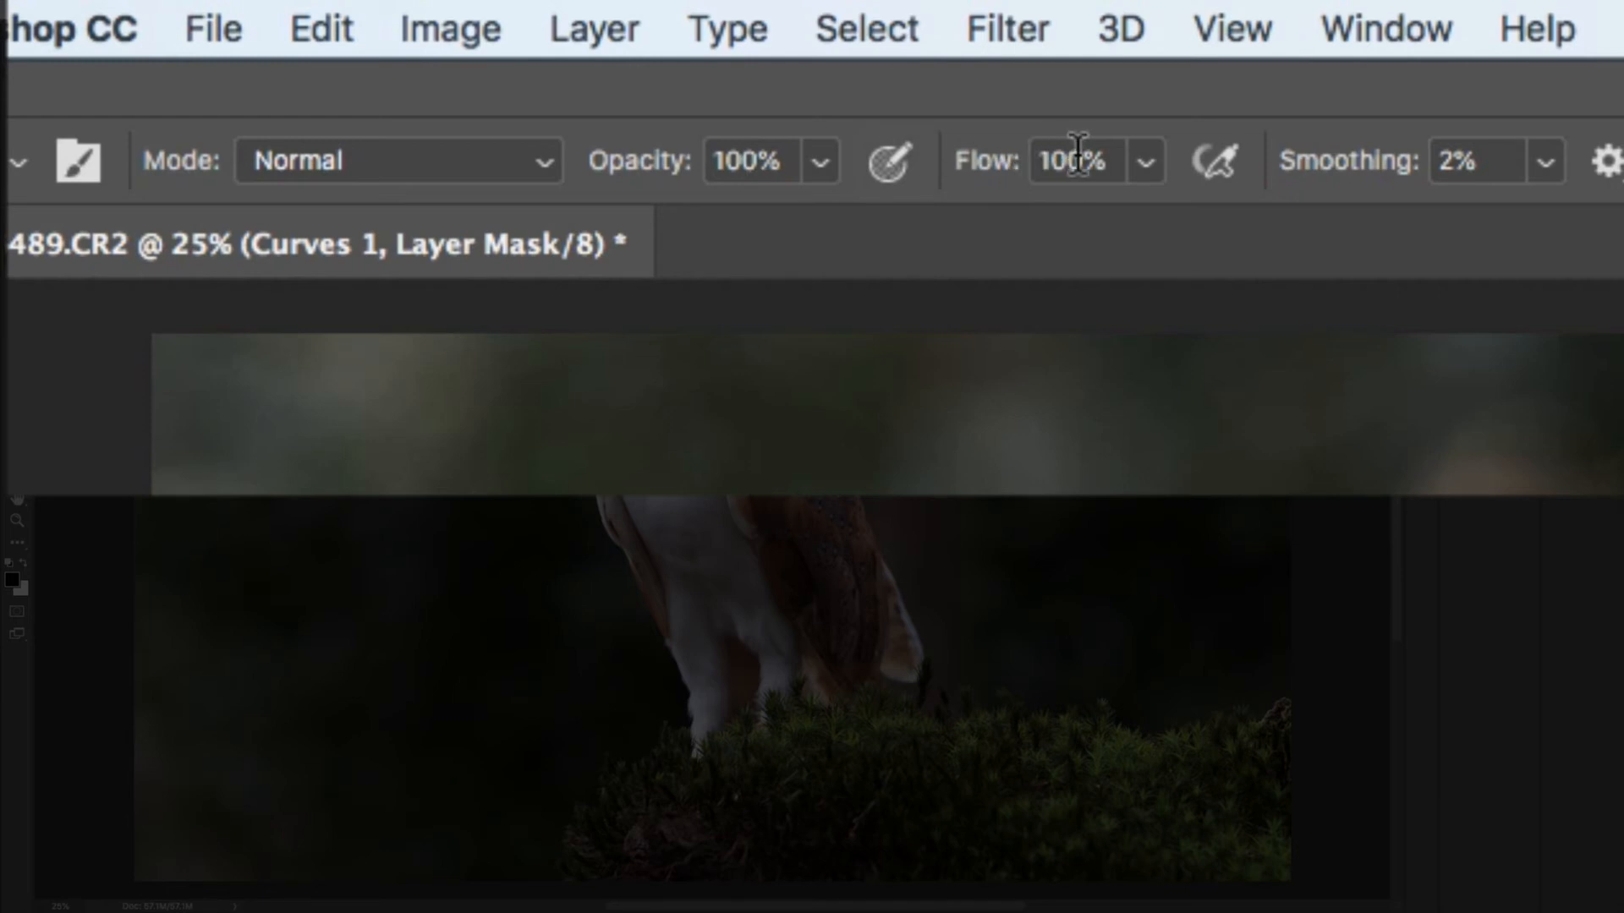
click(822, 163)
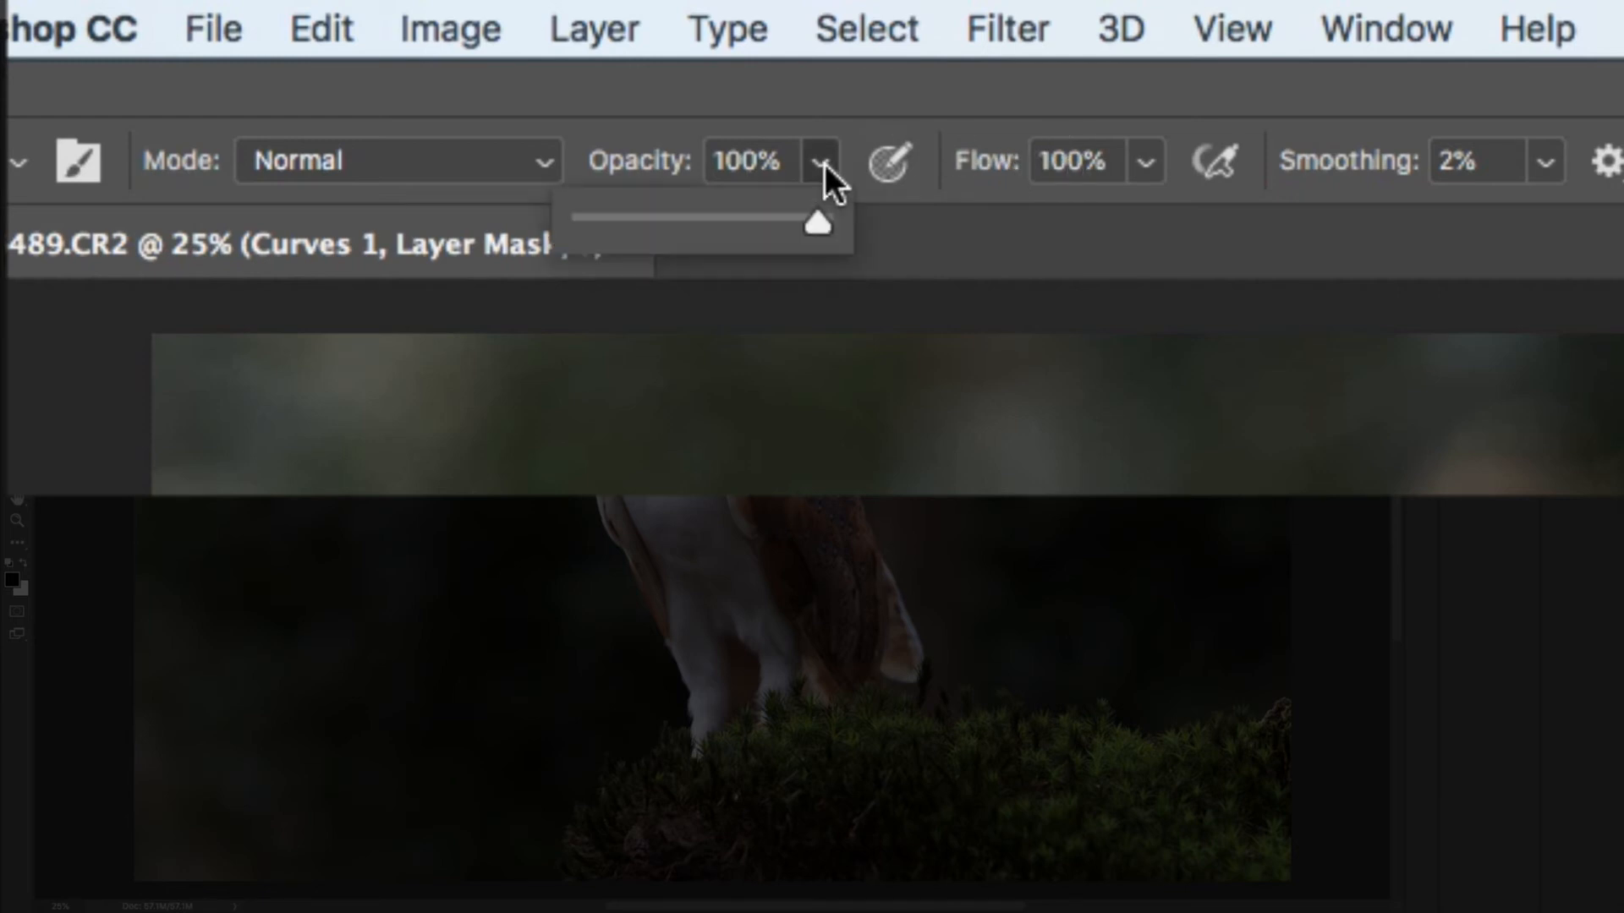
click(850, 117)
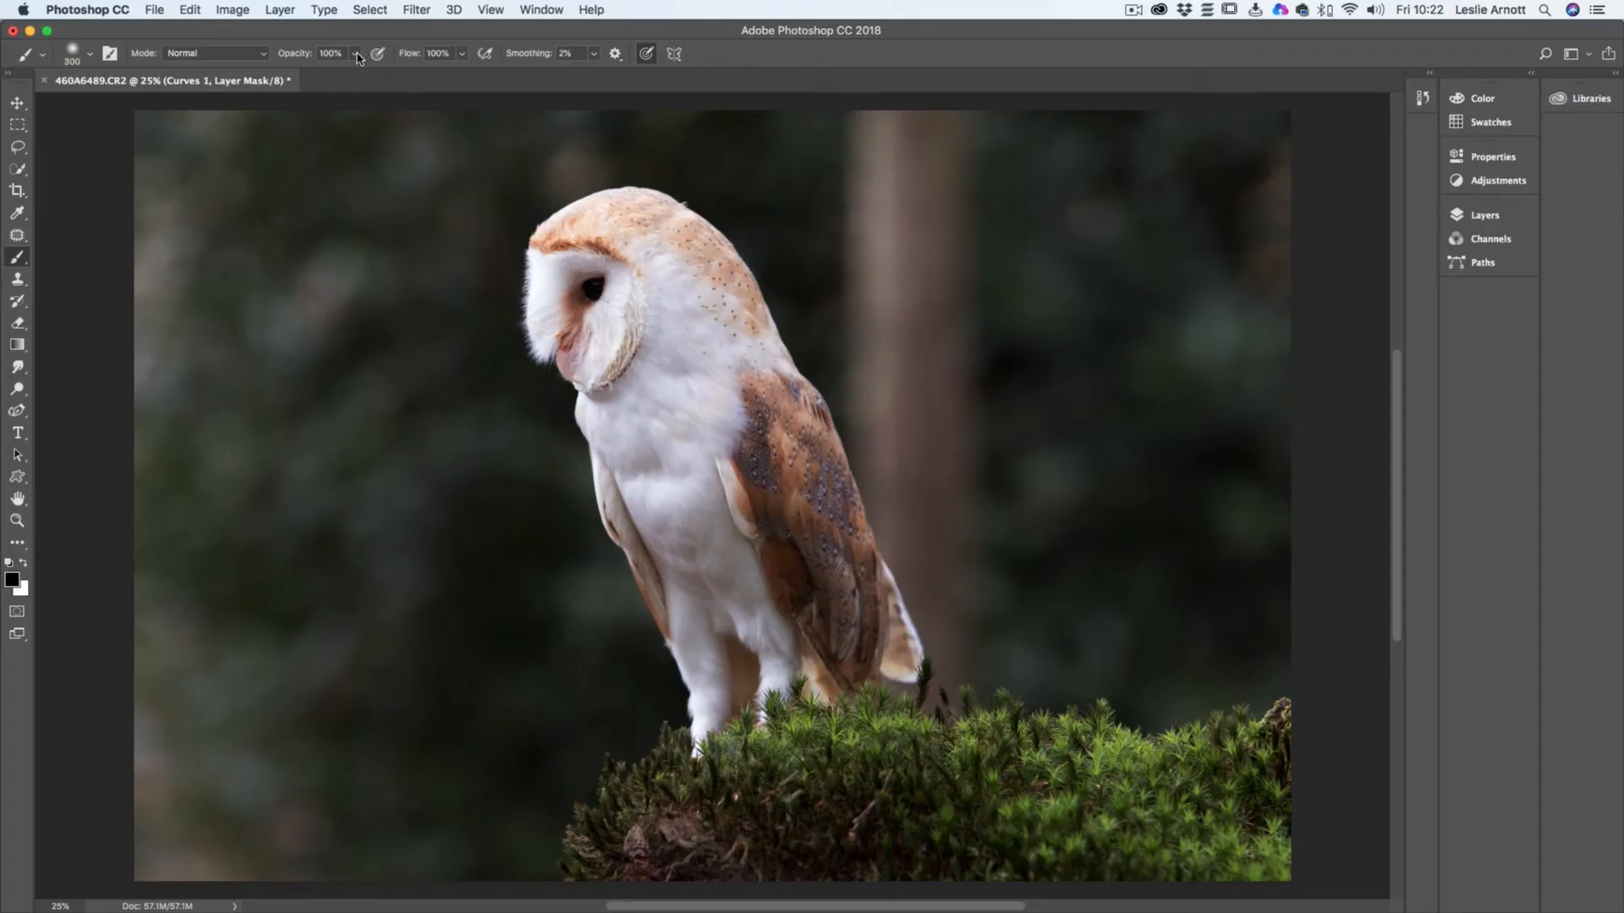
click(819, 160)
click(385, 38)
Set the foreground color to pure black (000000) for painting on the mask
click(1494, 225)
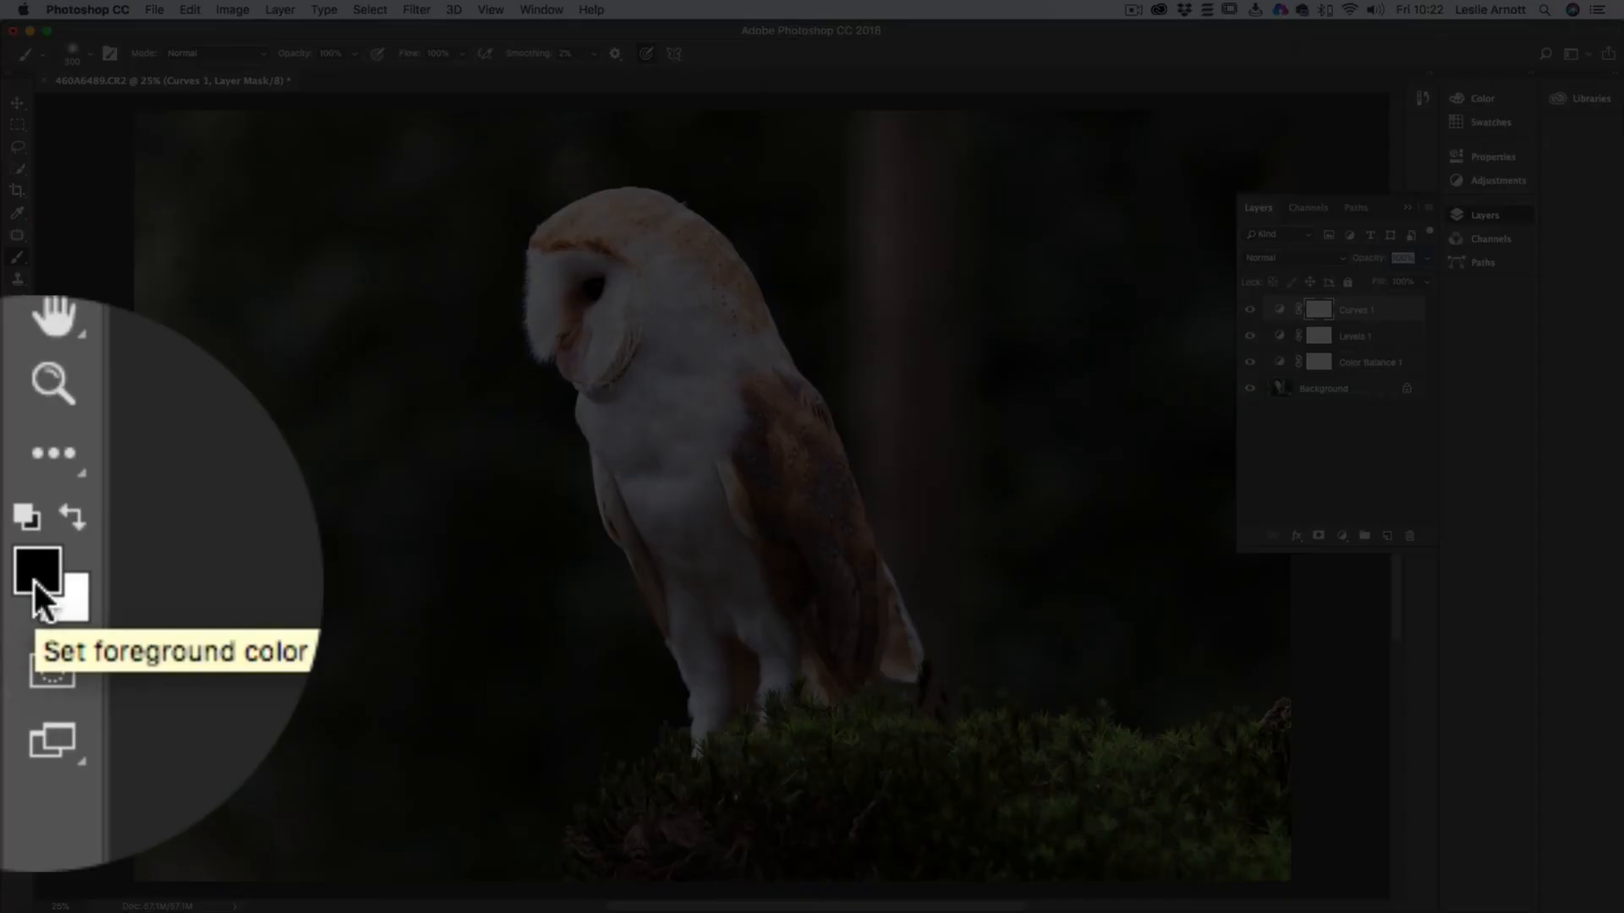
click(13, 582)
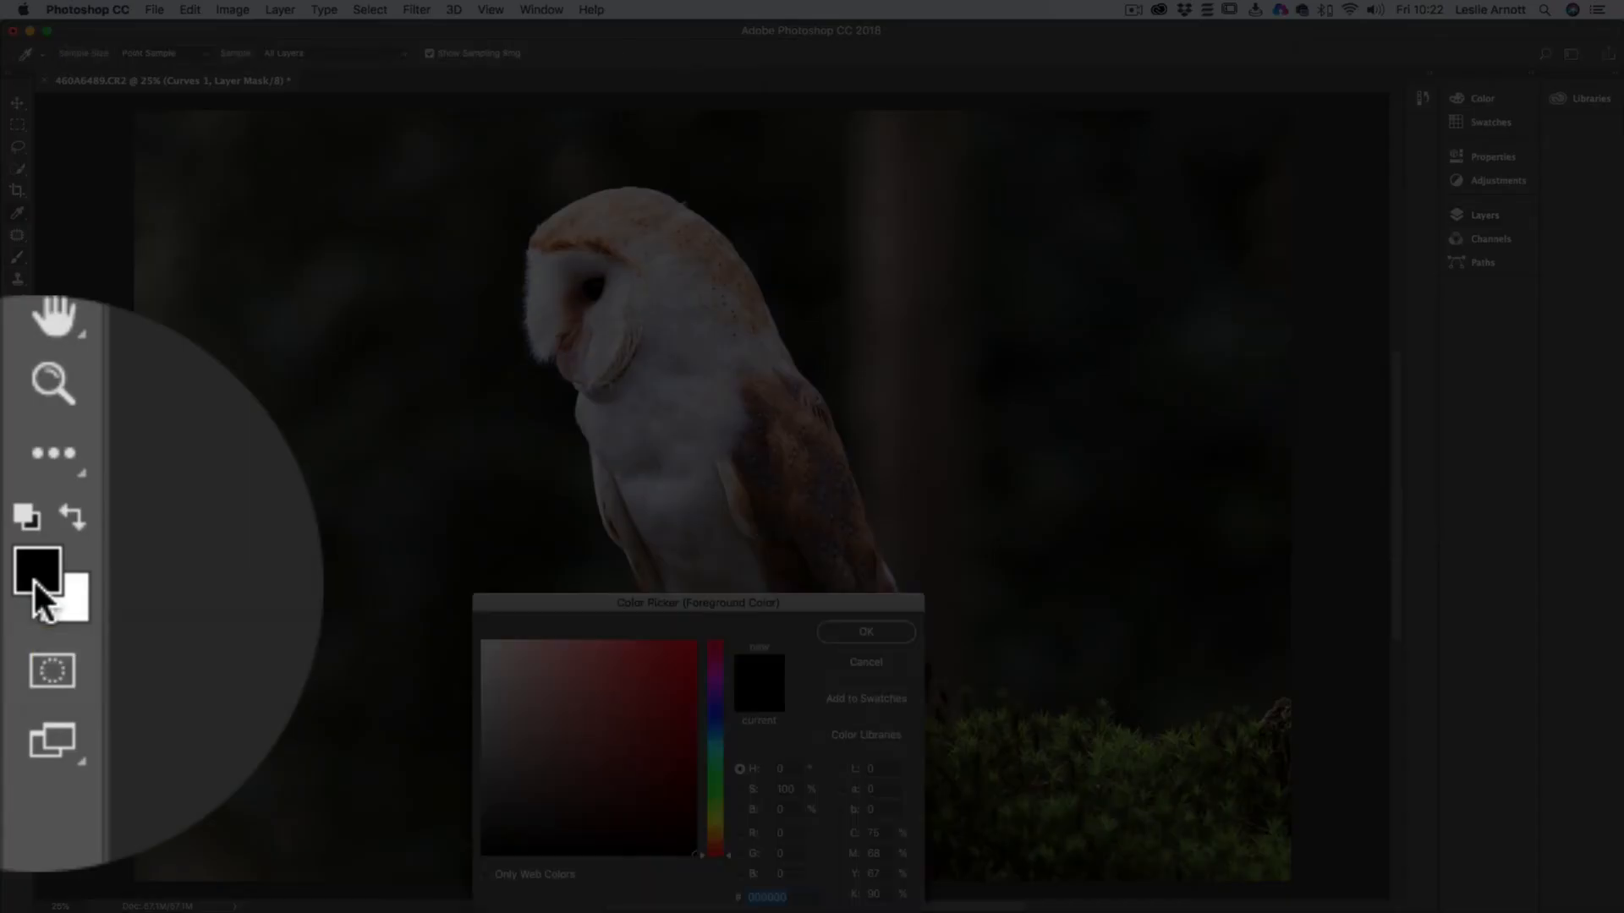
drag(670, 602, 709, 428)
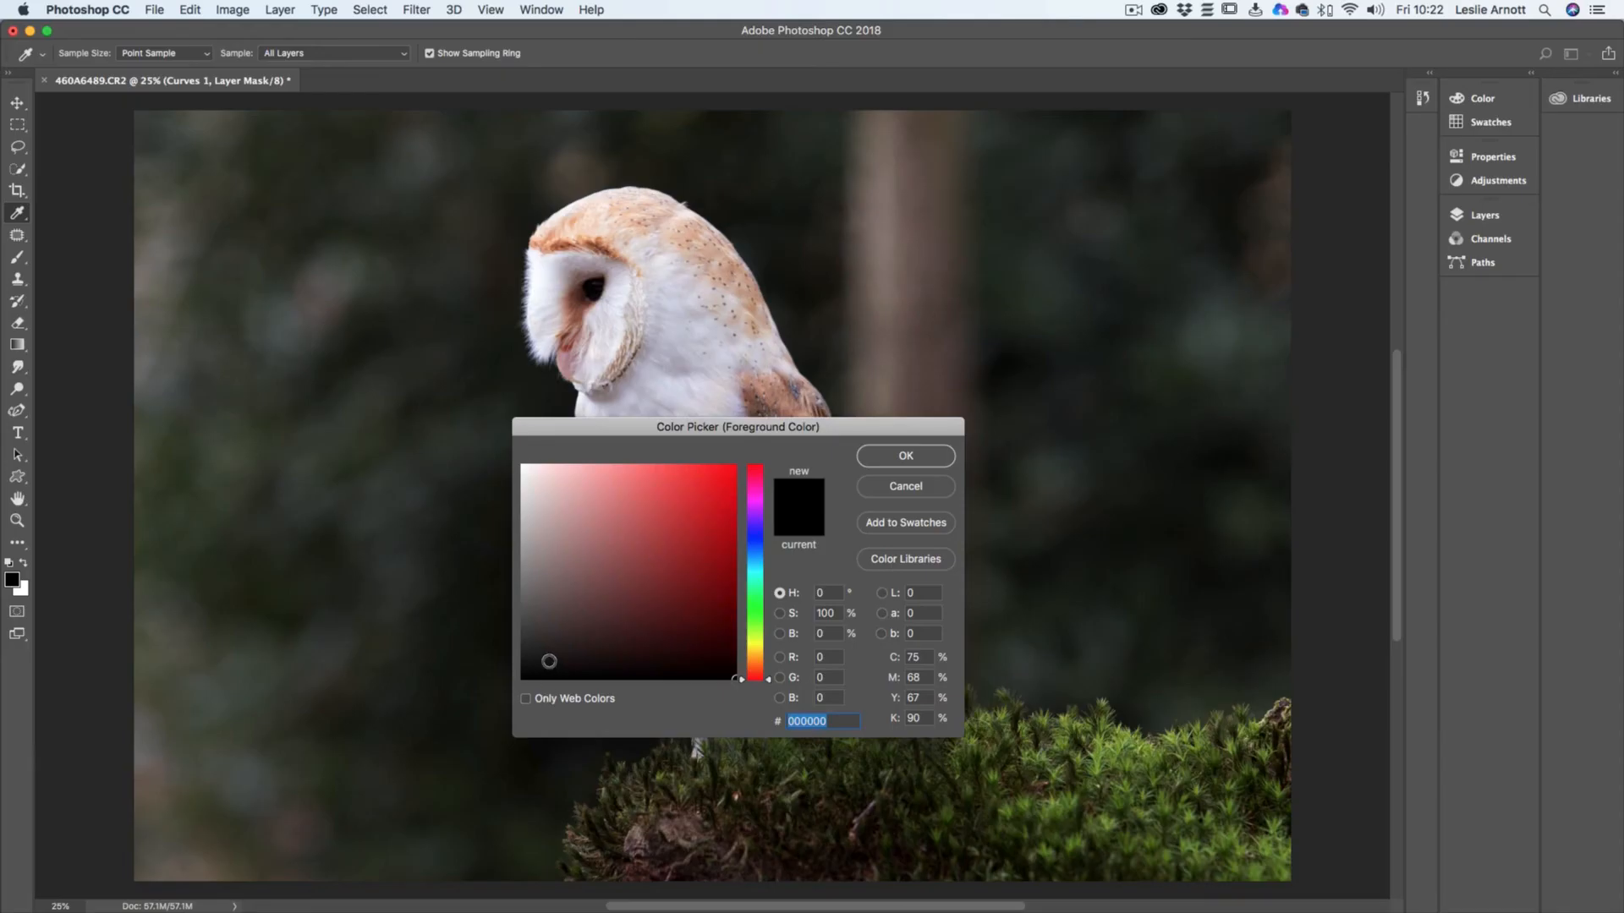
drag(539, 667, 501, 689)
click(917, 456)
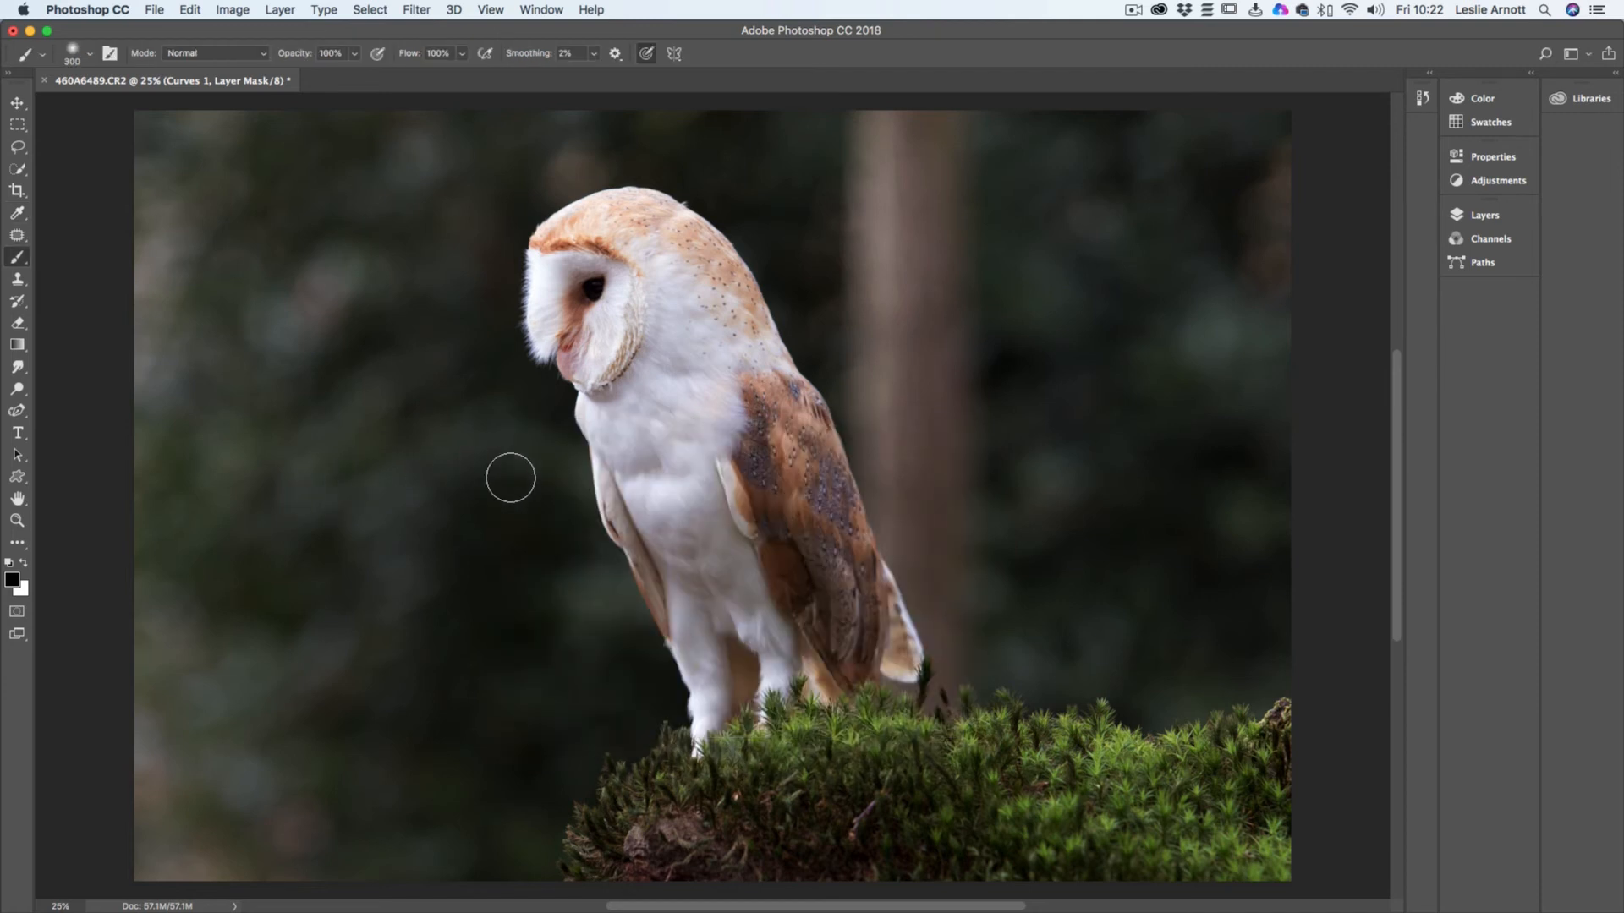
Paint black on the Curves 1 layer mask over the mossy mound and the owl's brown wing to remove the darkening there
click(1495, 216)
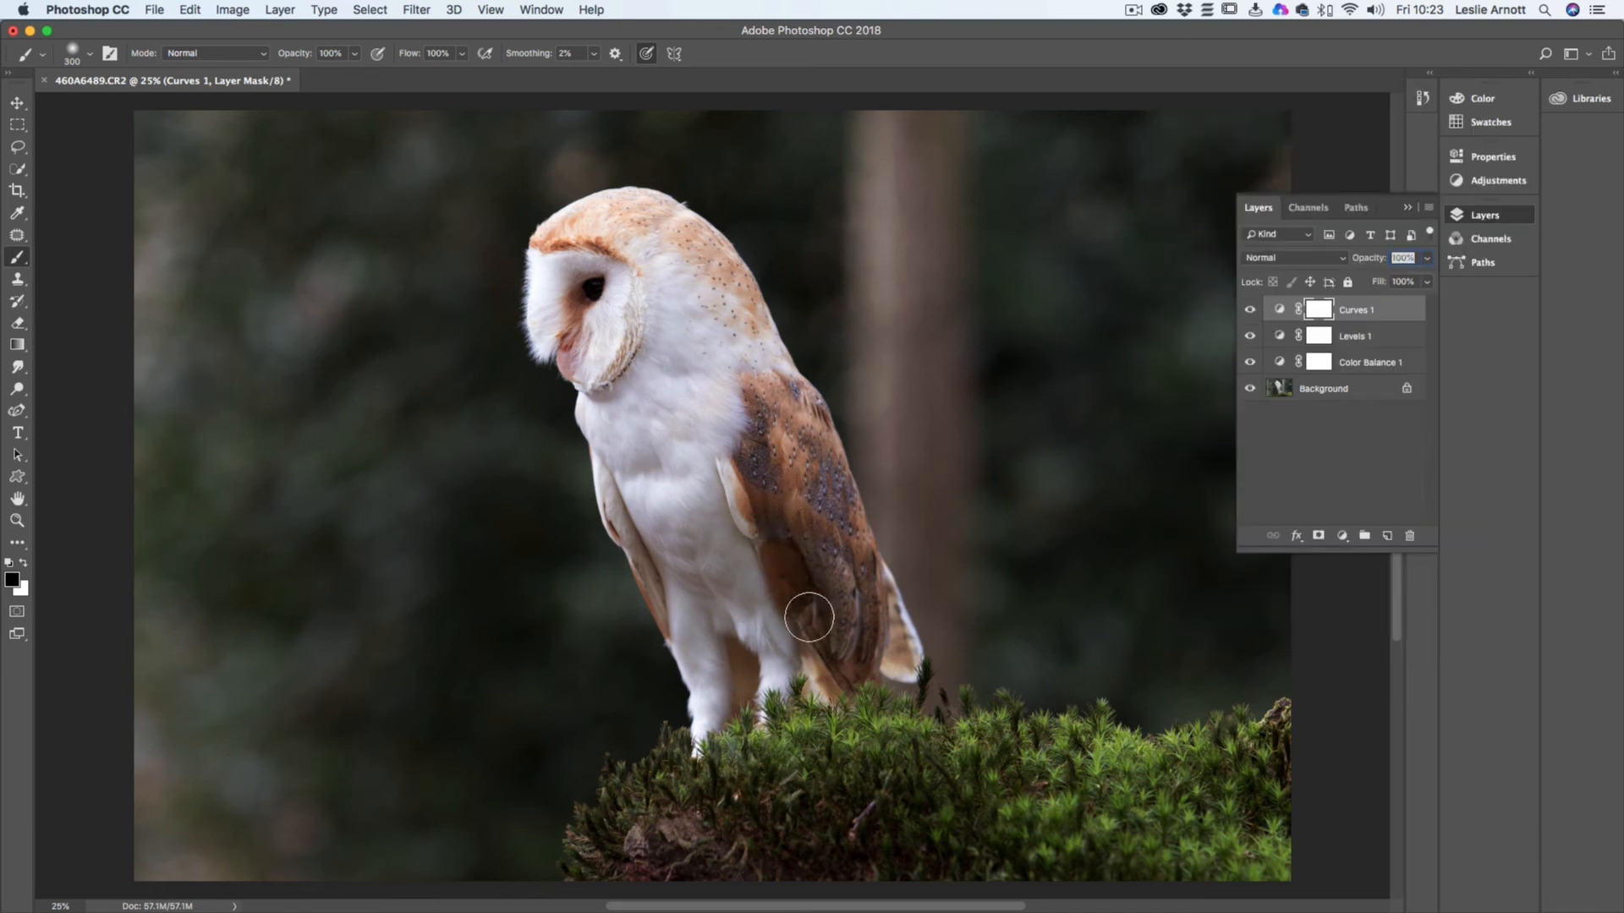
mouse_move(802, 766)
mouse_down()
mouse_move(680, 796)
mouse_move(657, 831)
mouse_move(738, 799)
mouse_move(840, 806)
mouse_move(743, 848)
mouse_move(881, 833)
mouse_move(895, 846)
mouse_move(779, 866)
mouse_move(946, 854)
mouse_move(790, 829)
mouse_move(969, 794)
mouse_move(1111, 823)
mouse_move(941, 813)
mouse_move(904, 830)
mouse_move(1091, 845)
mouse_move(857, 879)
mouse_move(730, 876)
mouse_move(619, 840)
mouse_up()
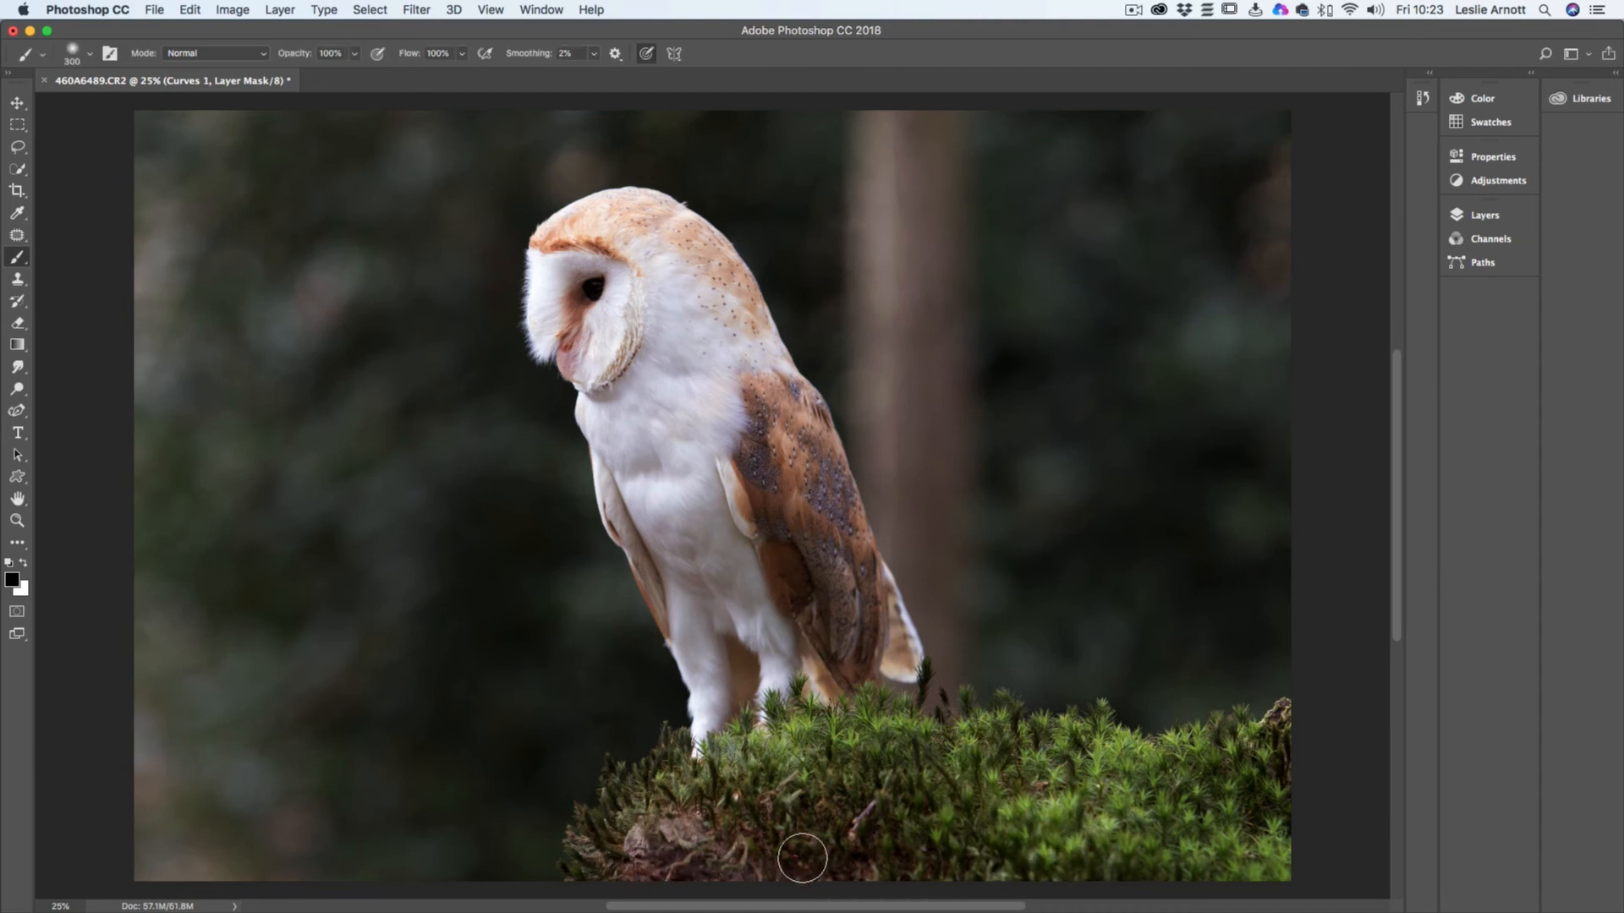
mouse_move(790, 570)
mouse_down()
mouse_move(844, 670)
mouse_move(757, 474)
mouse_move(813, 568)
mouse_move(840, 682)
mouse_move(872, 698)
mouse_move(834, 742)
mouse_move(844, 723)
mouse_move(835, 742)
mouse_move(852, 755)
mouse_move(709, 795)
mouse_move(937, 821)
mouse_move(1172, 818)
mouse_move(1238, 767)
mouse_move(1133, 838)
mouse_move(673, 855)
mouse_move(657, 840)
mouse_move(784, 779)
mouse_move(772, 753)
mouse_move(787, 709)
mouse_move(799, 767)
mouse_move(794, 673)
mouse_move(860, 736)
mouse_move(843, 695)
mouse_move(885, 750)
mouse_move(965, 766)
mouse_move(735, 838)
mouse_move(645, 816)
mouse_move(624, 841)
mouse_move(1167, 819)
mouse_move(1216, 815)
mouse_move(1239, 783)
mouse_up()
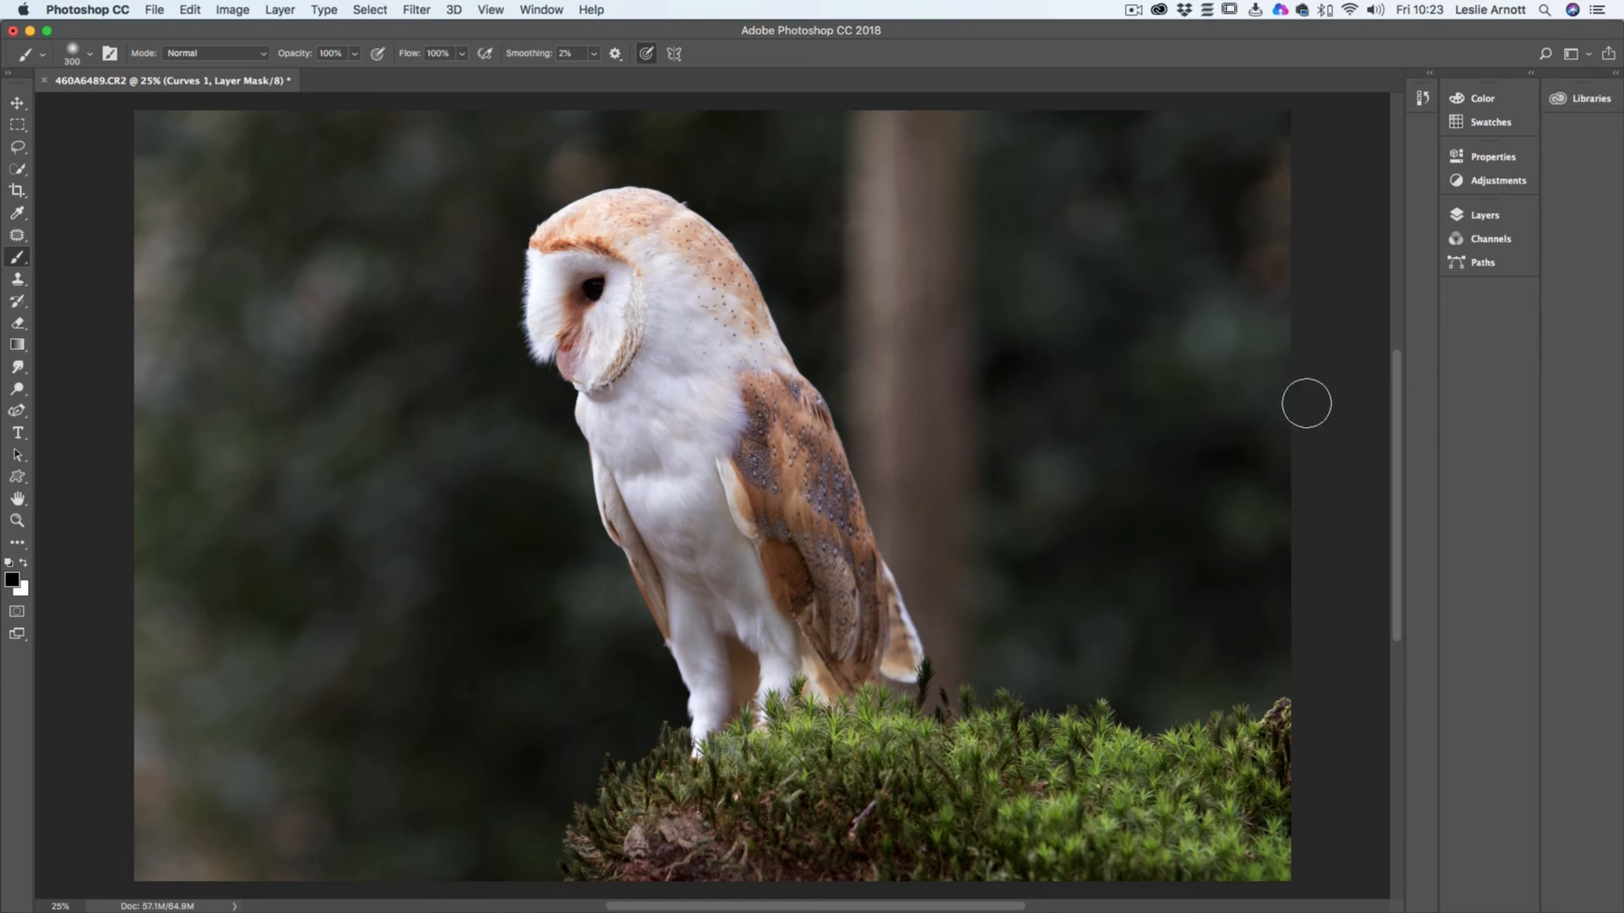
Toggle the visibility of the Curves 1 layer several times to compare the photo with and without it, leaving it visible
click(1492, 217)
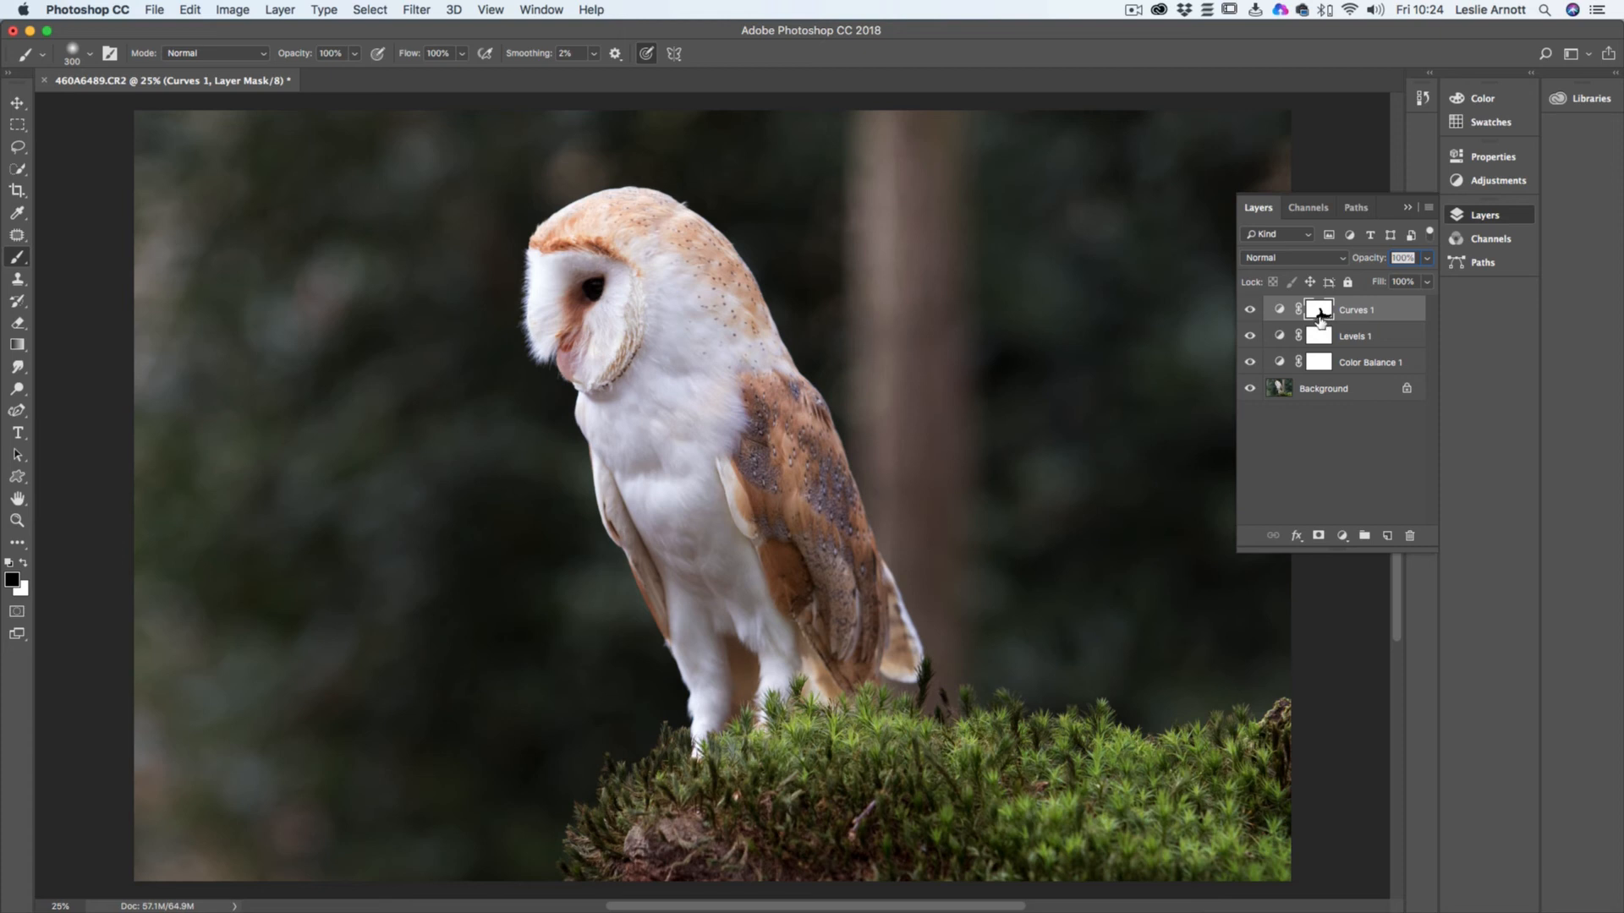
click(1250, 311)
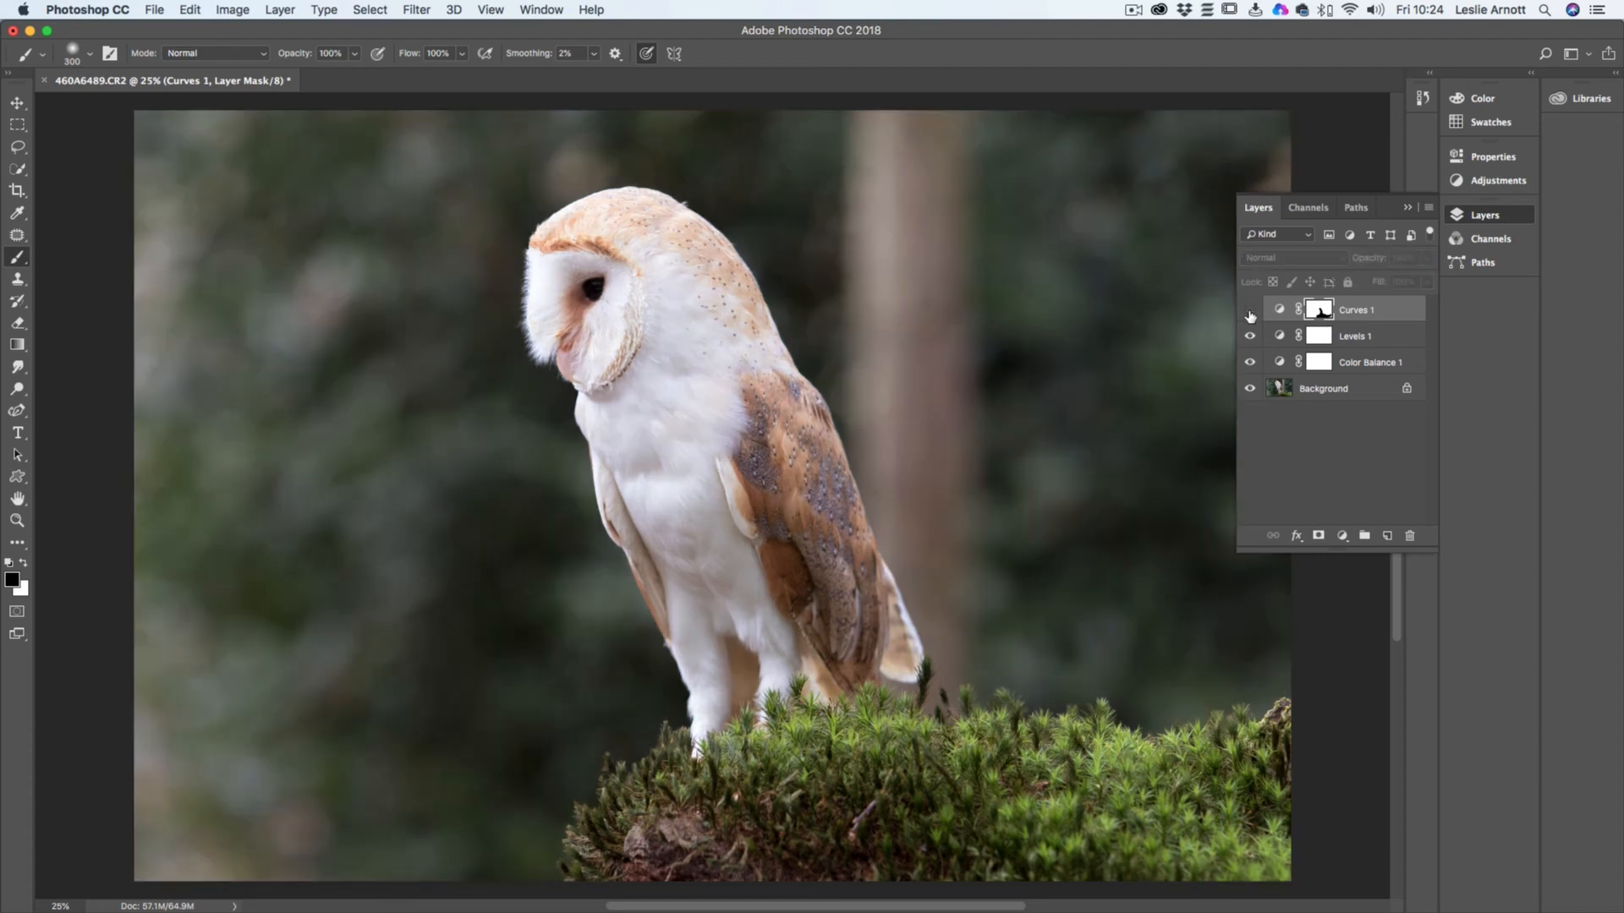
click(1250, 312)
click(1250, 311)
click(1250, 311)
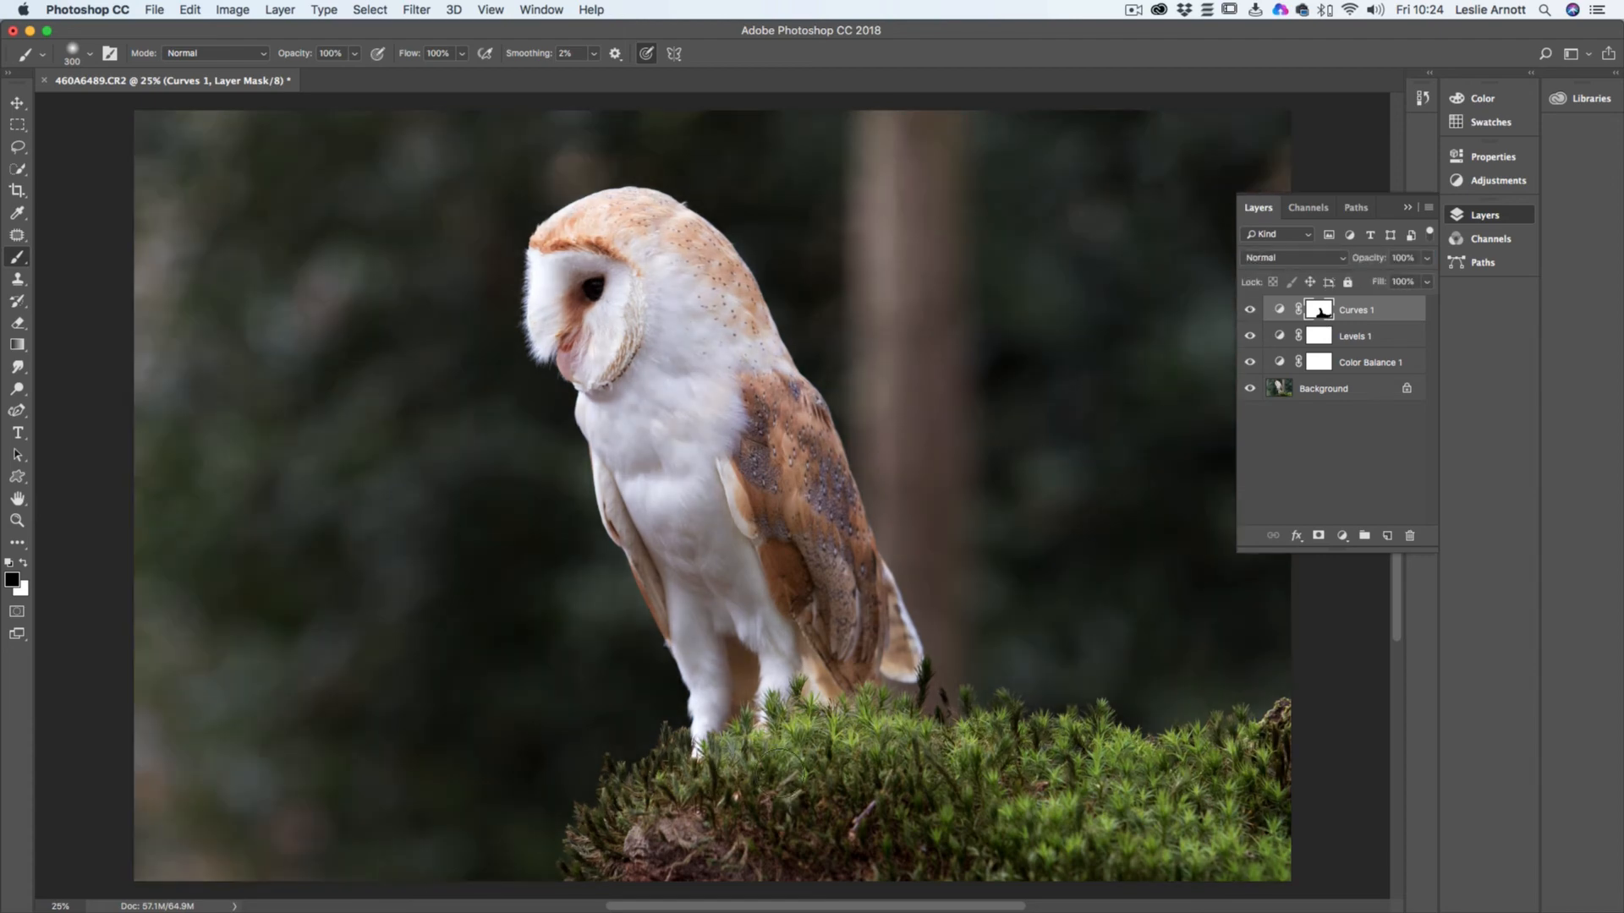
click(1250, 311)
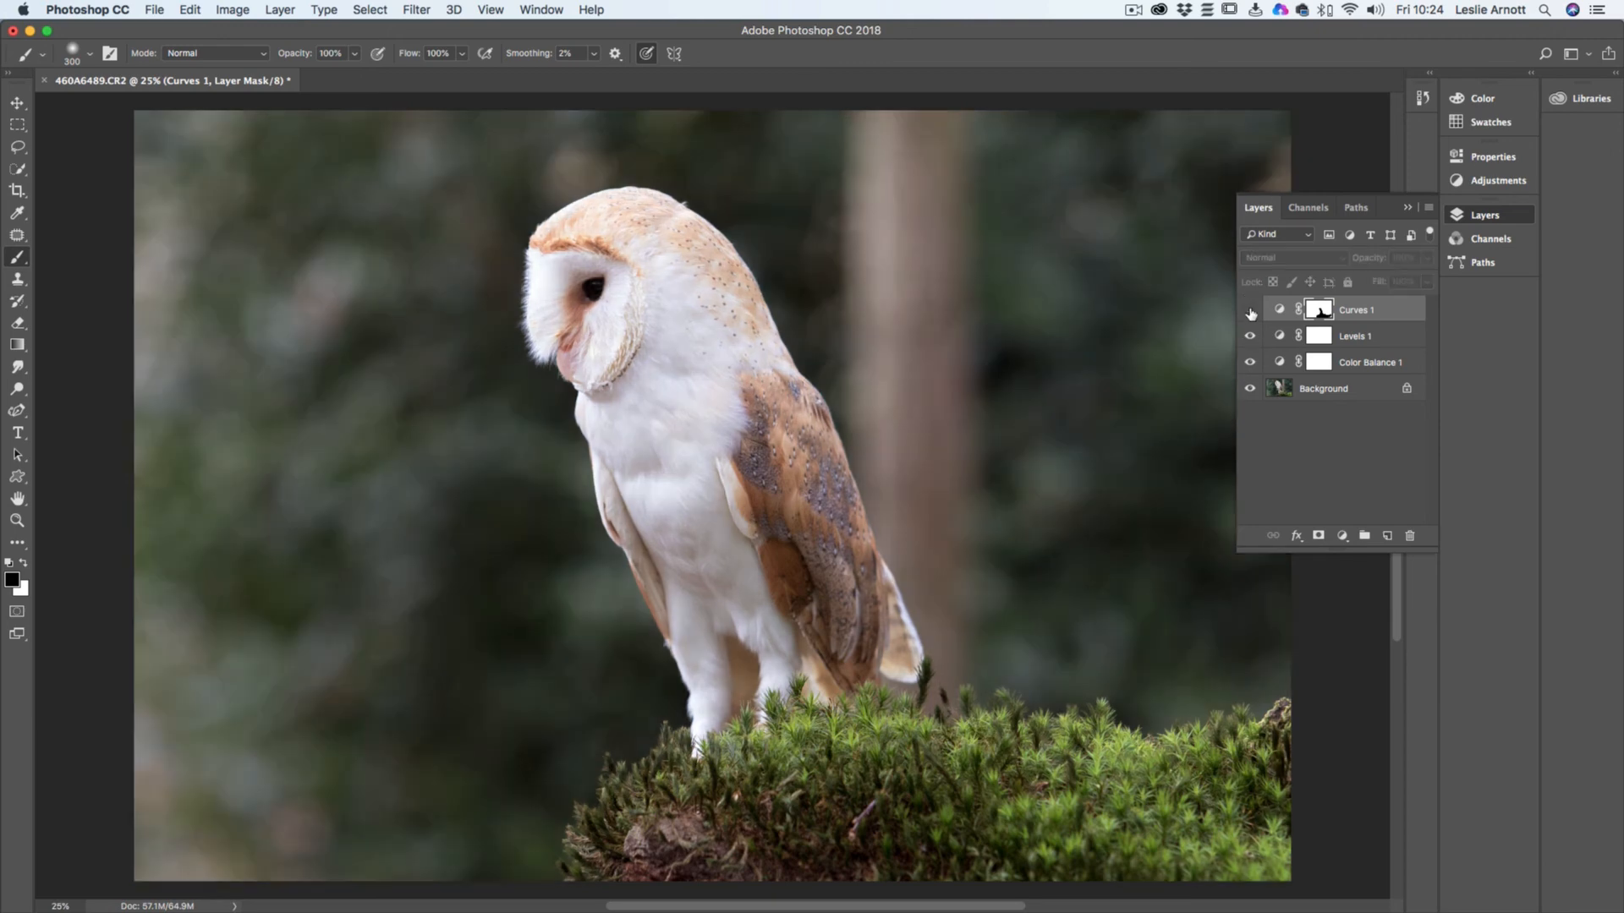
click(1250, 311)
click(1250, 311)
click(1250, 311)
Make the Curves 1 adjustment active instead of its layer mask, keeping the layer's fill at 100%
key(super+2)
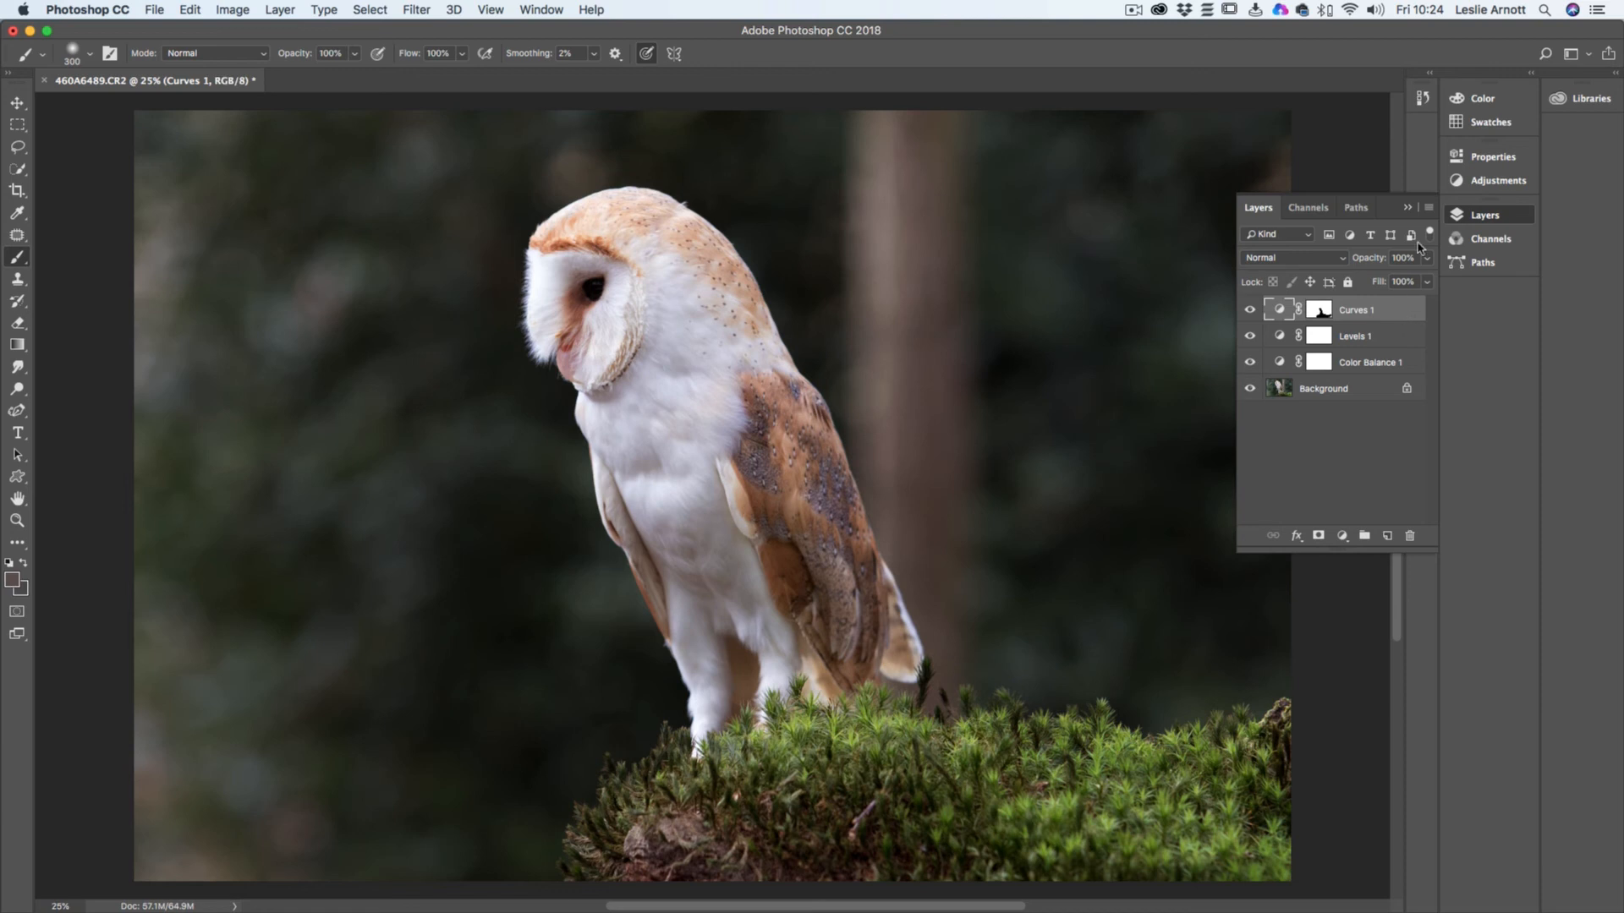
click(1426, 281)
mouse_move(1424, 282)
mouse_down()
mouse_move(1363, 282)
mouse_move(1433, 281)
mouse_up()
click(1493, 182)
click(1493, 182)
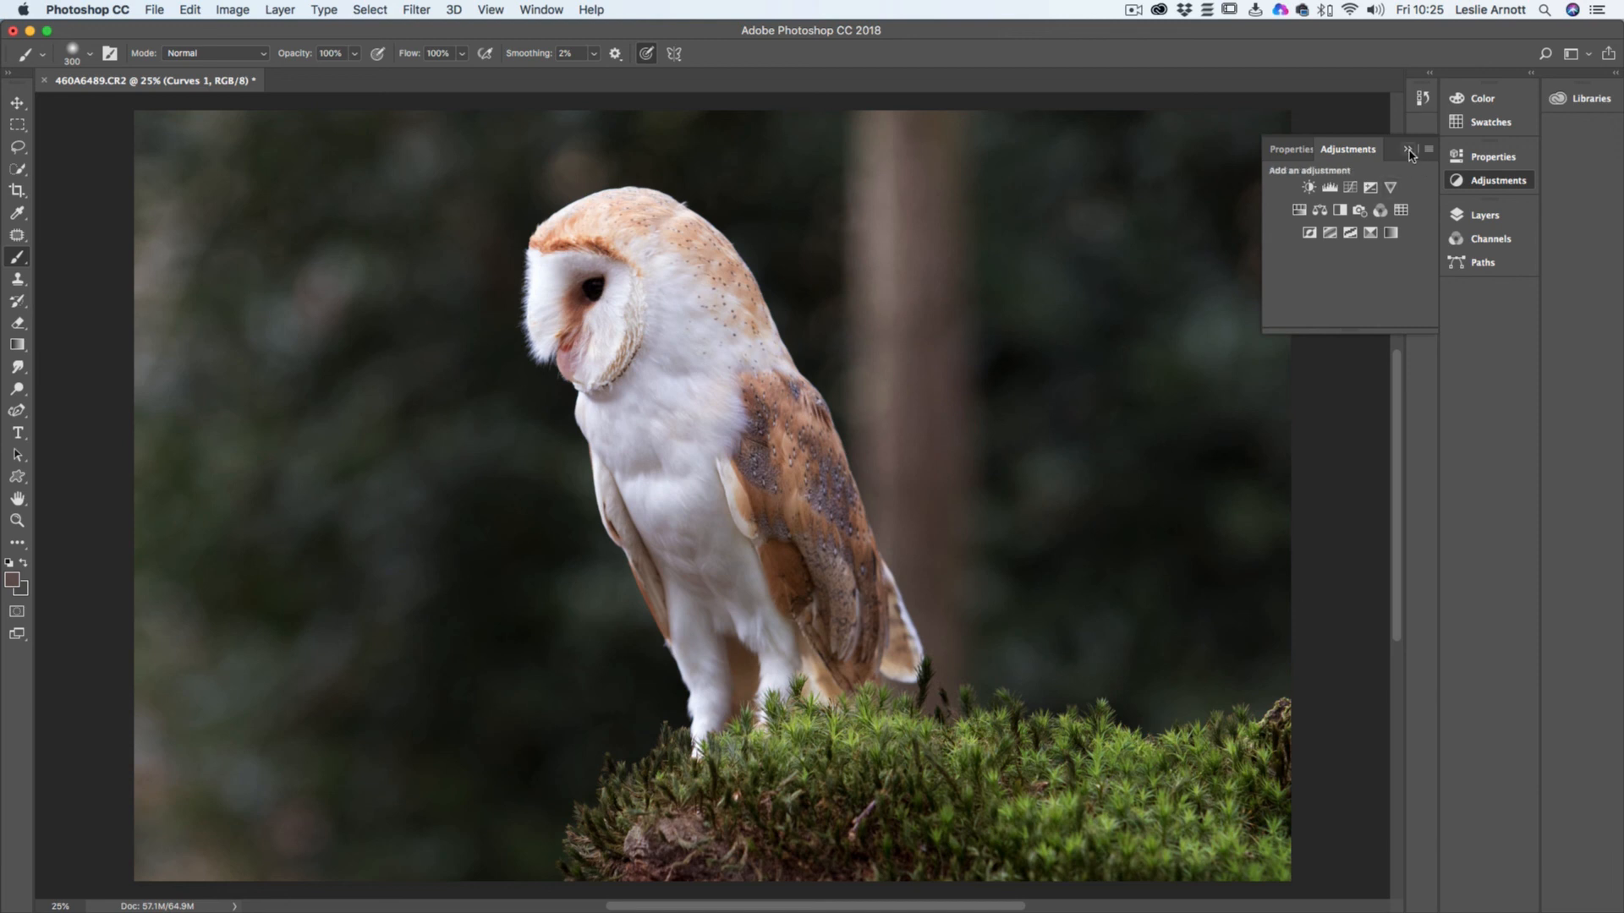
click(1408, 149)
click(1466, 181)
click(1467, 185)
click(1482, 217)
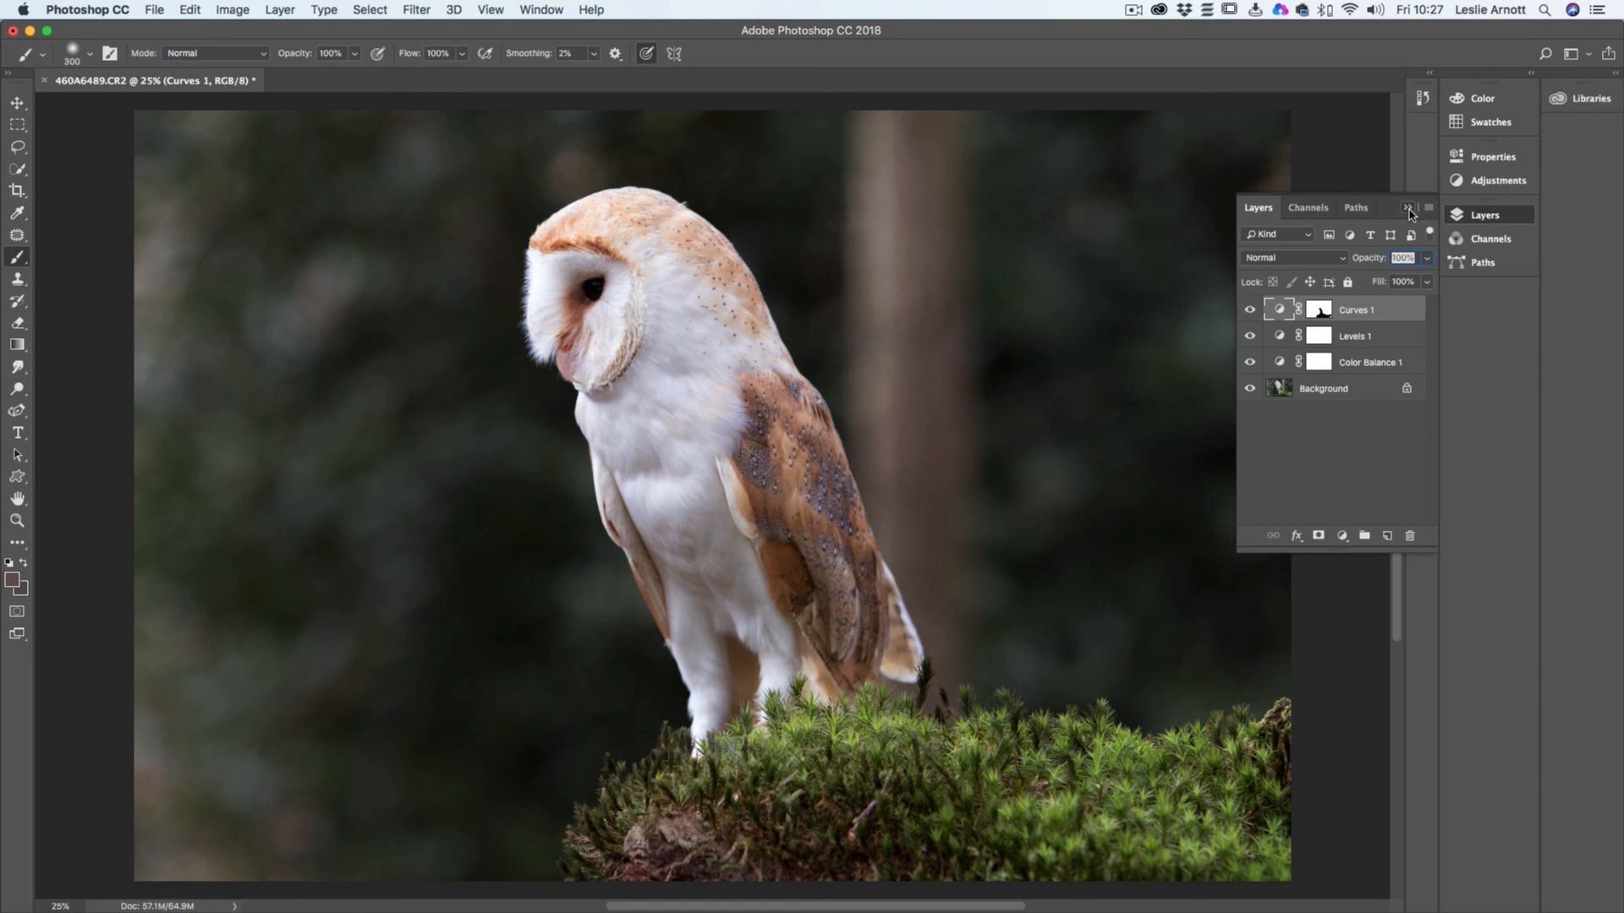
click(1409, 211)
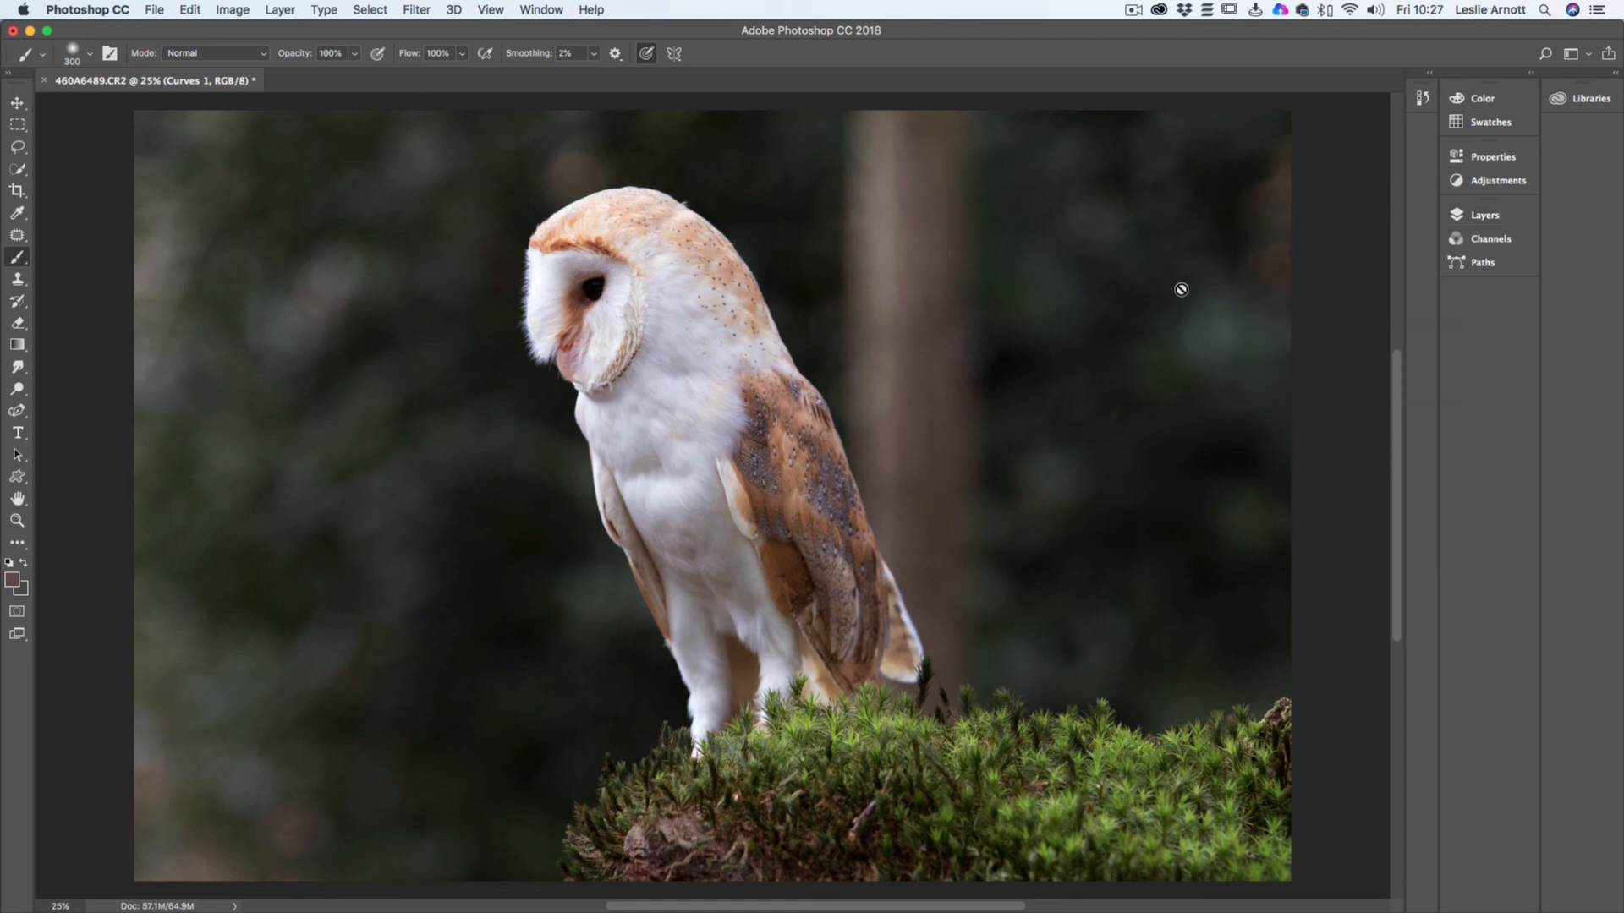
Flatten the image into a single Background layer and check the layer stack
click(280, 9)
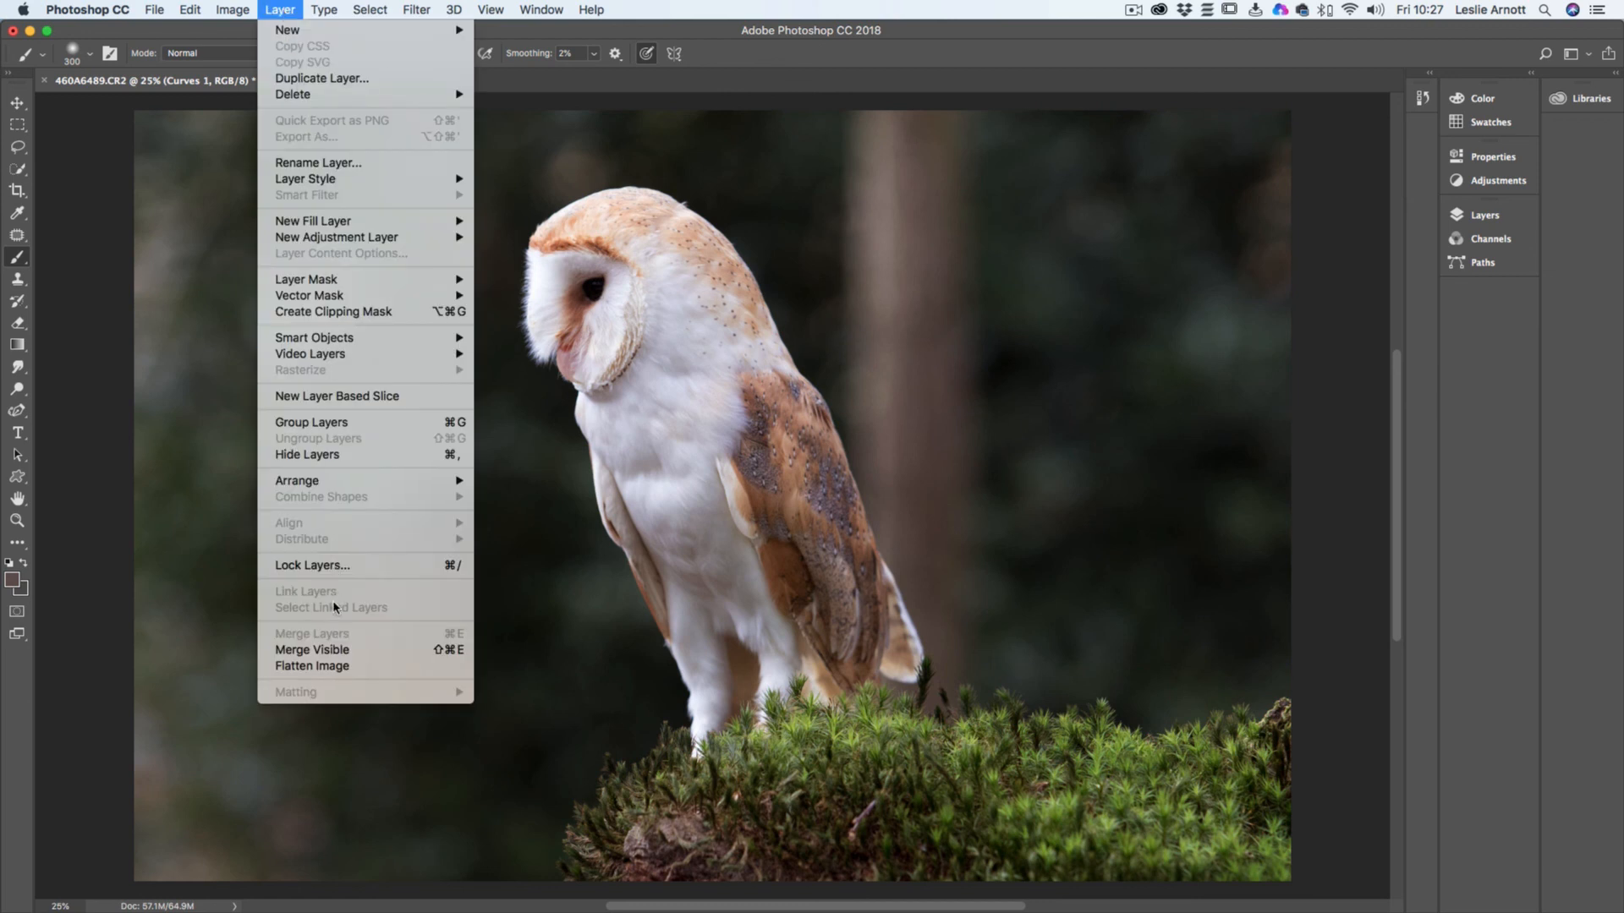
click(336, 667)
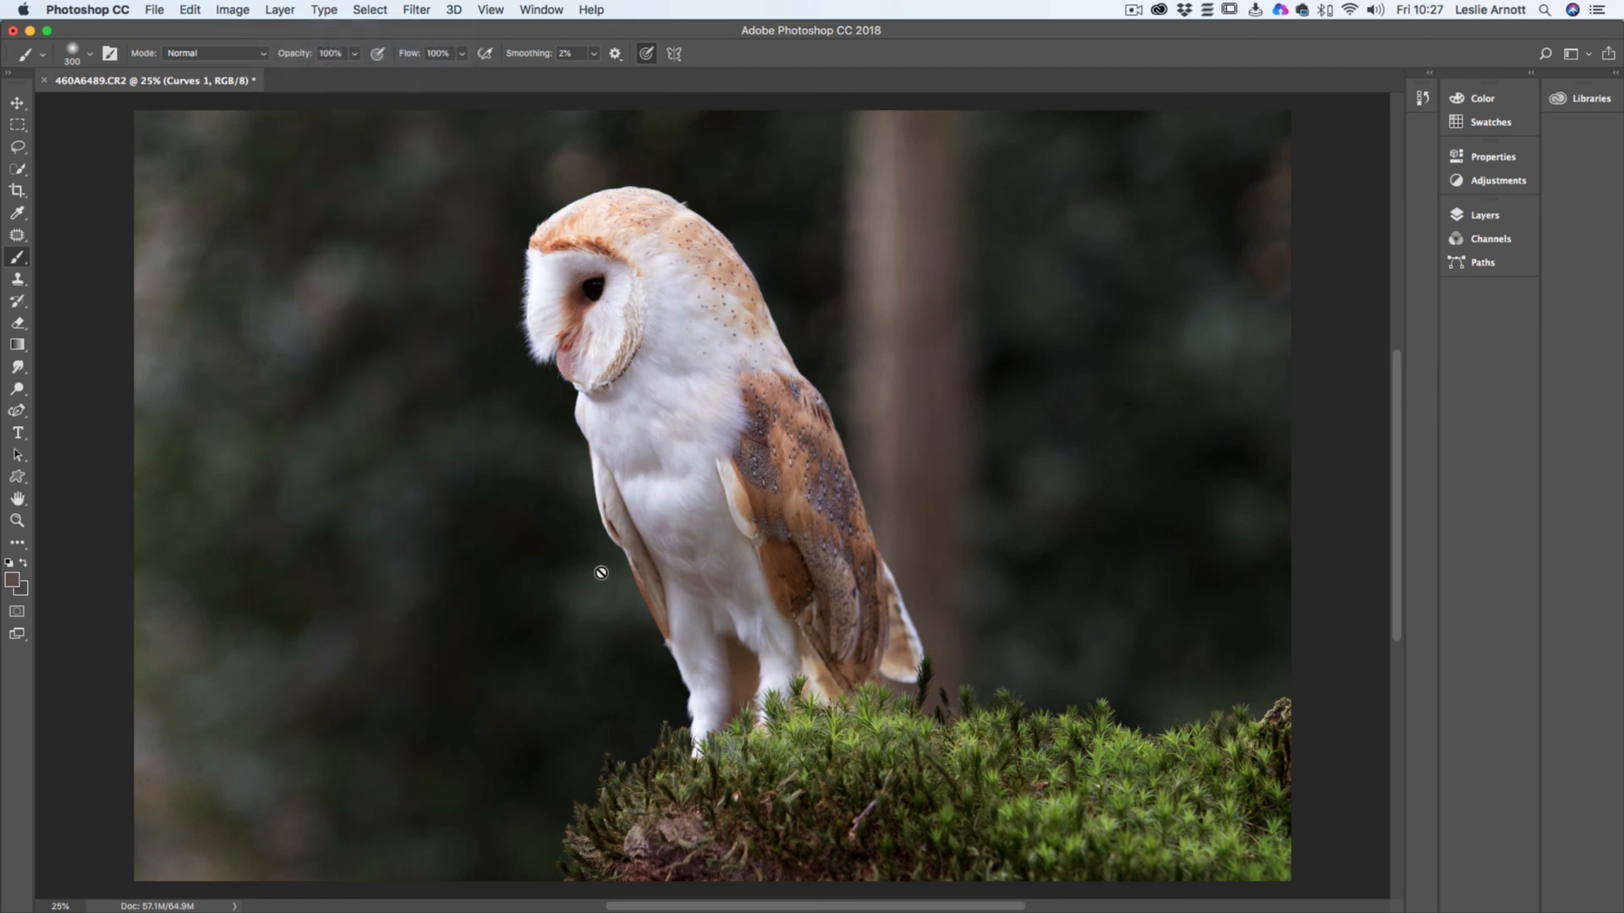
click(1492, 226)
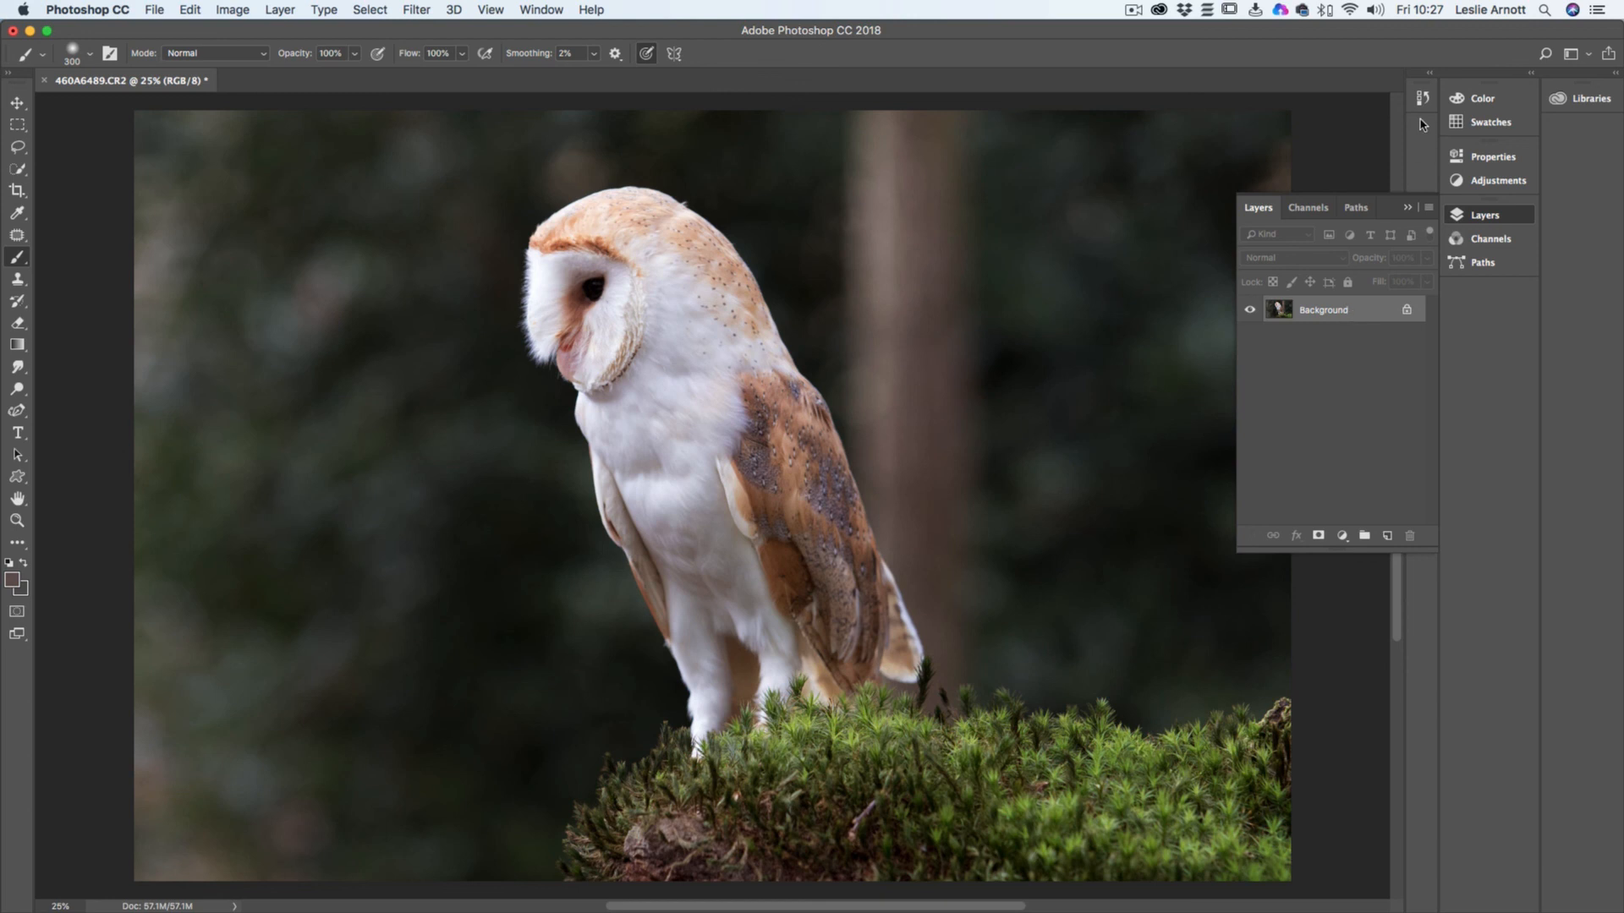
click(1408, 208)
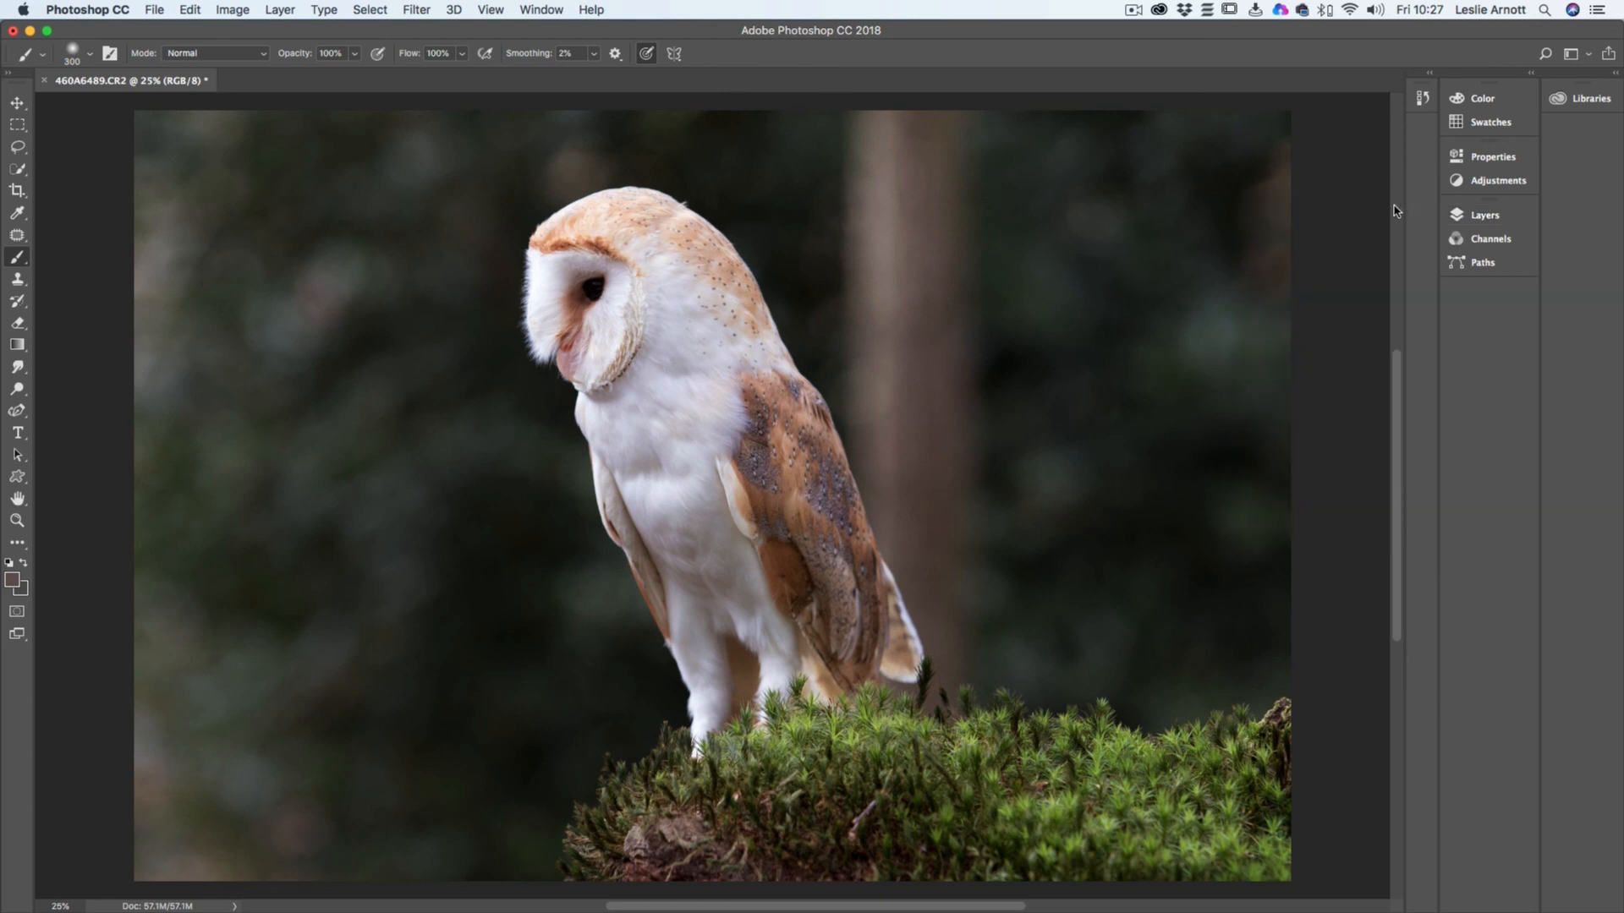